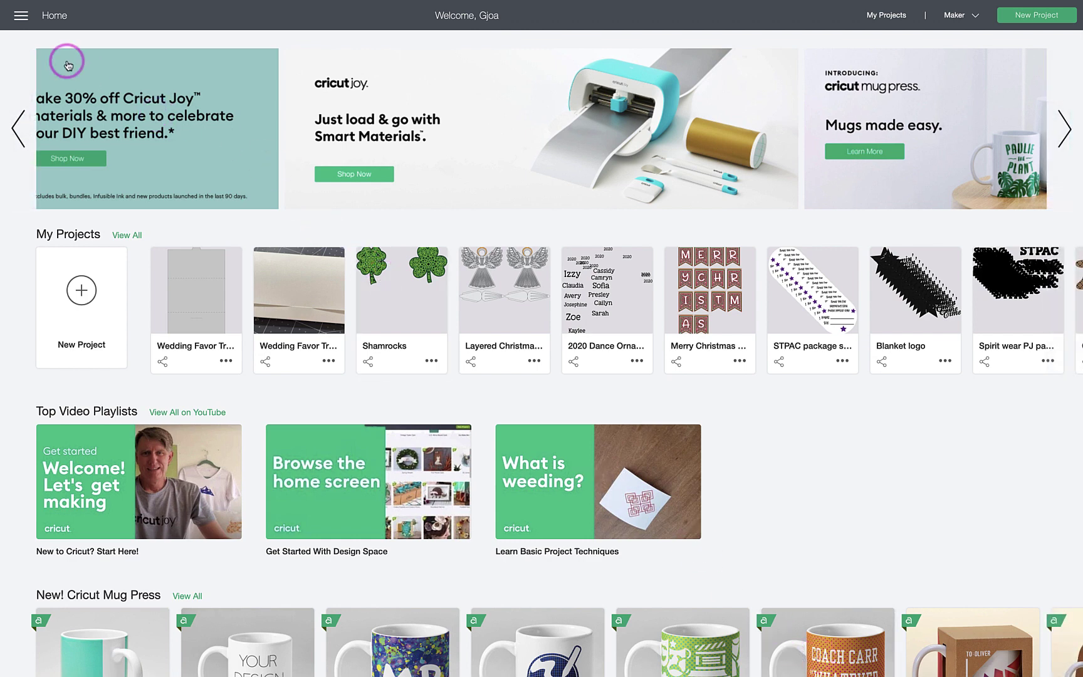
Confirm the canvas settings keep full grid, imperial units and the Classic canvas style.
left_click(20, 15)
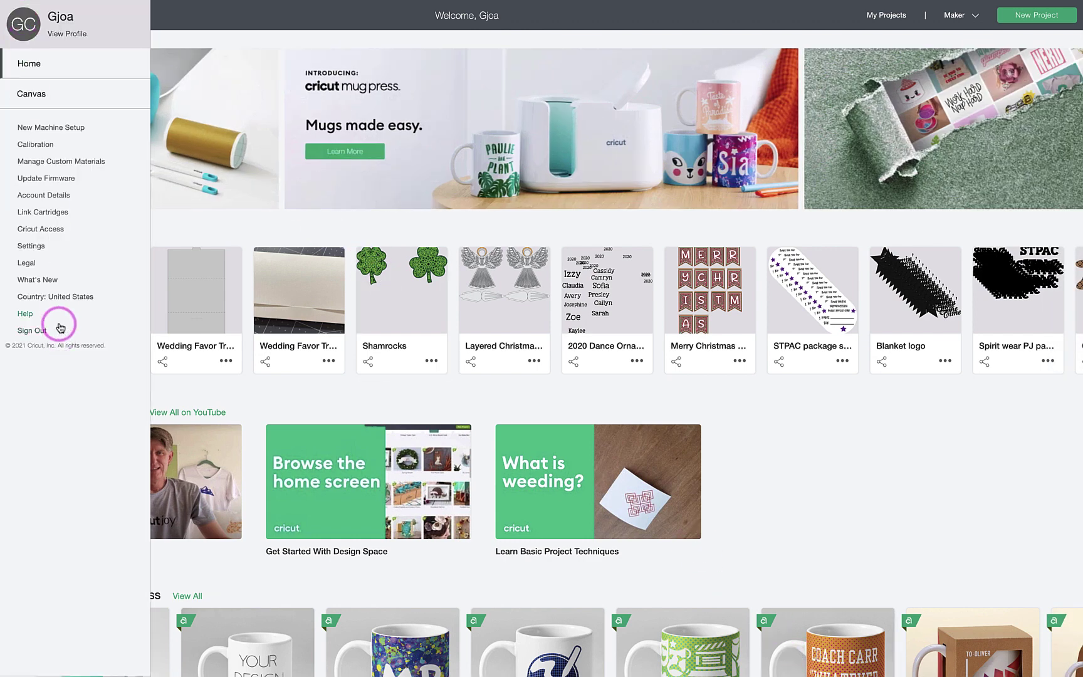
left_click(37, 247)
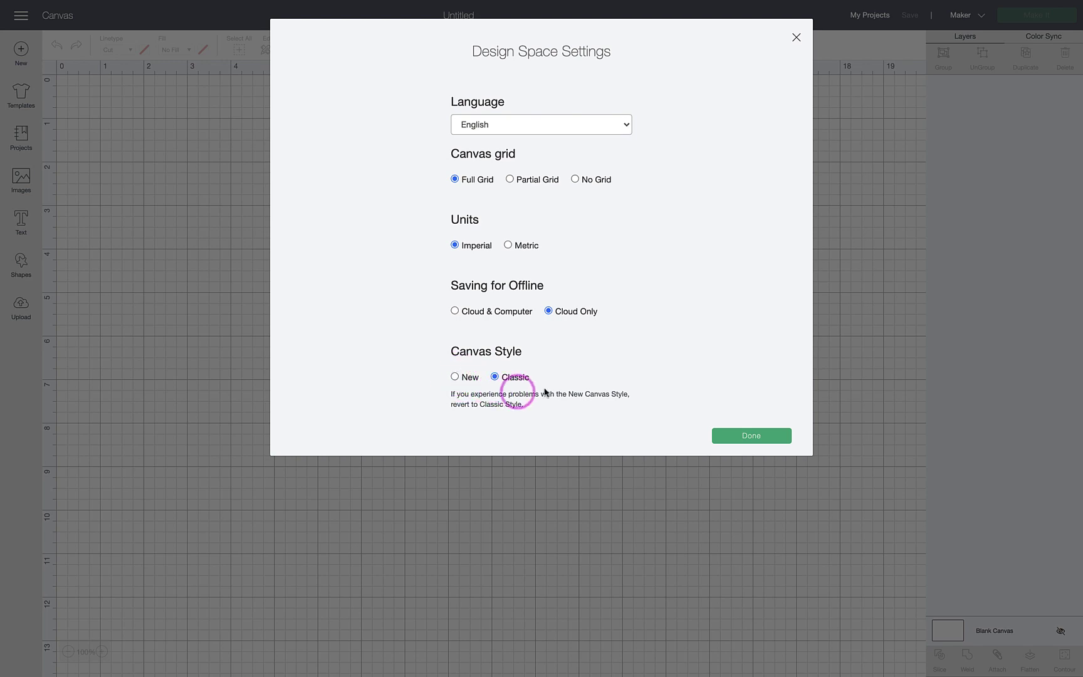
left_click(763, 442)
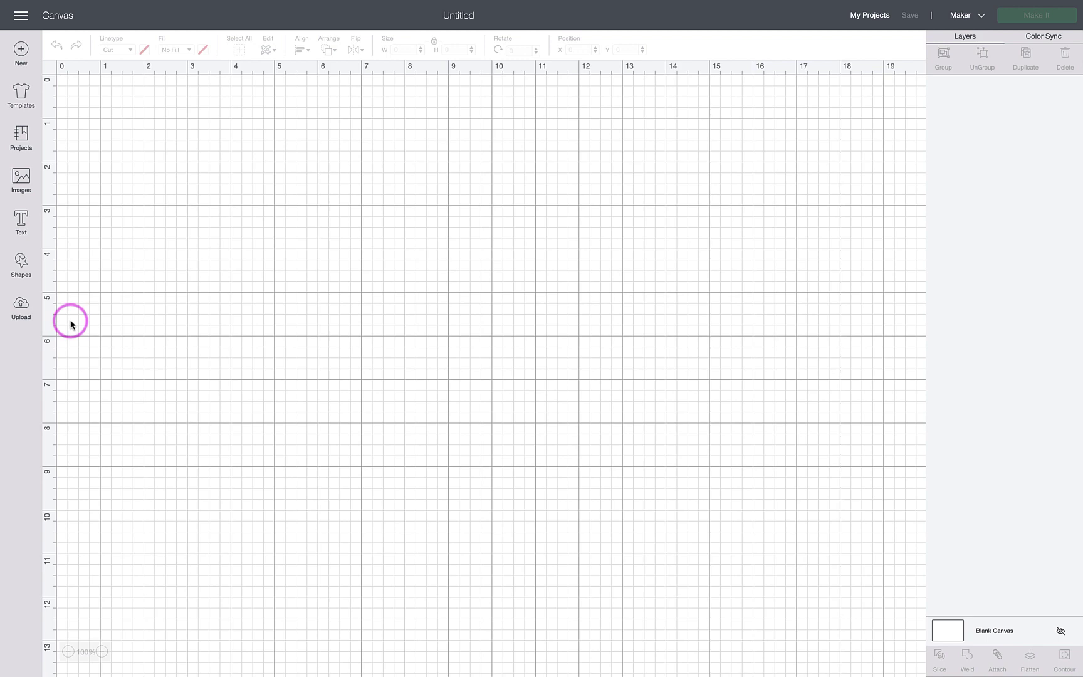
left_click(22, 307)
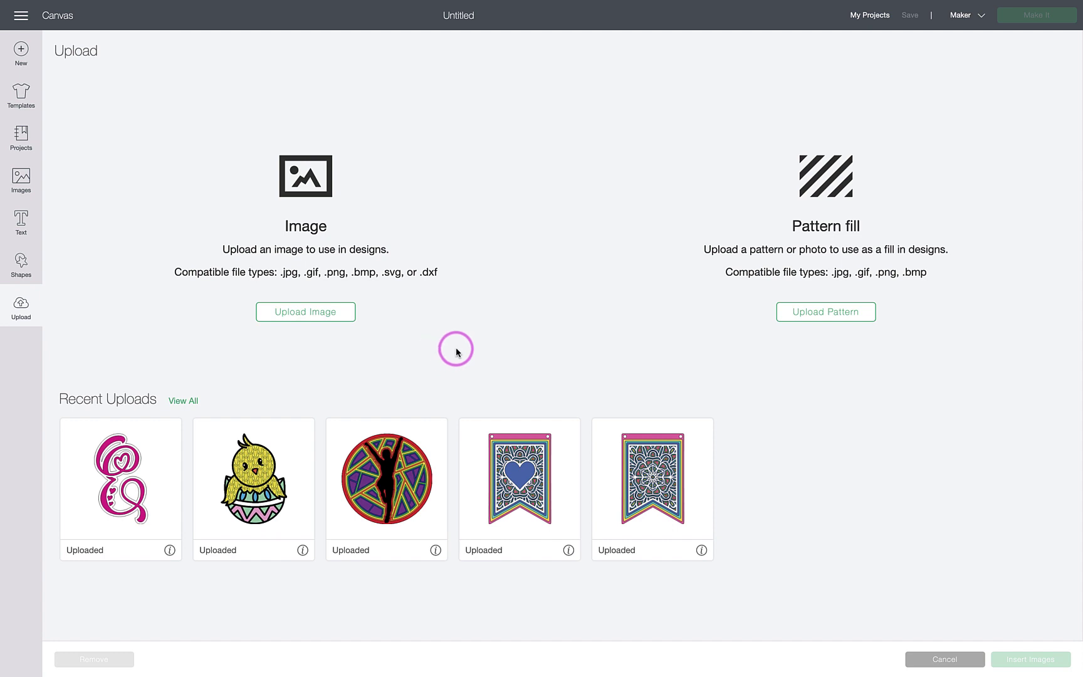
left_click(821, 315)
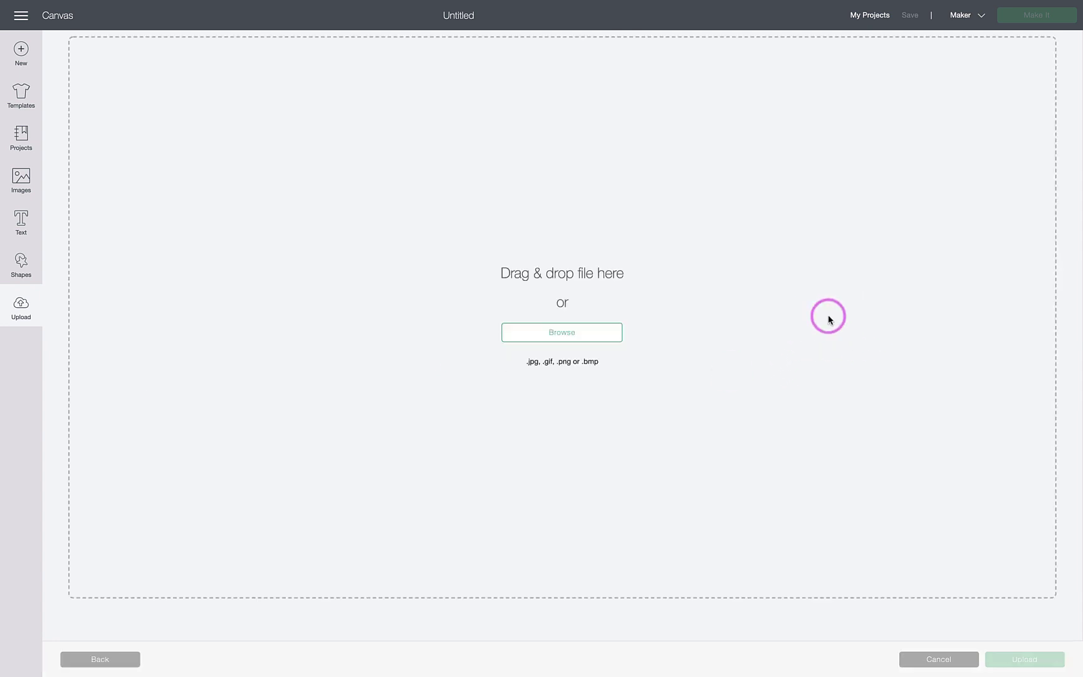
left_click(601, 335)
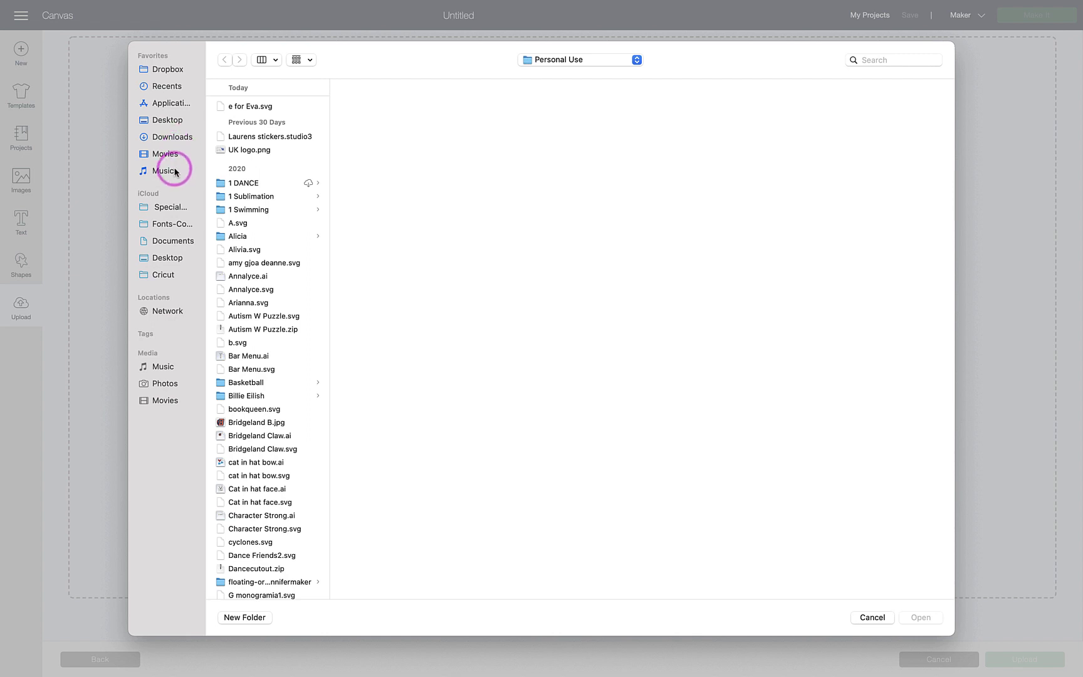
left_click(164, 383)
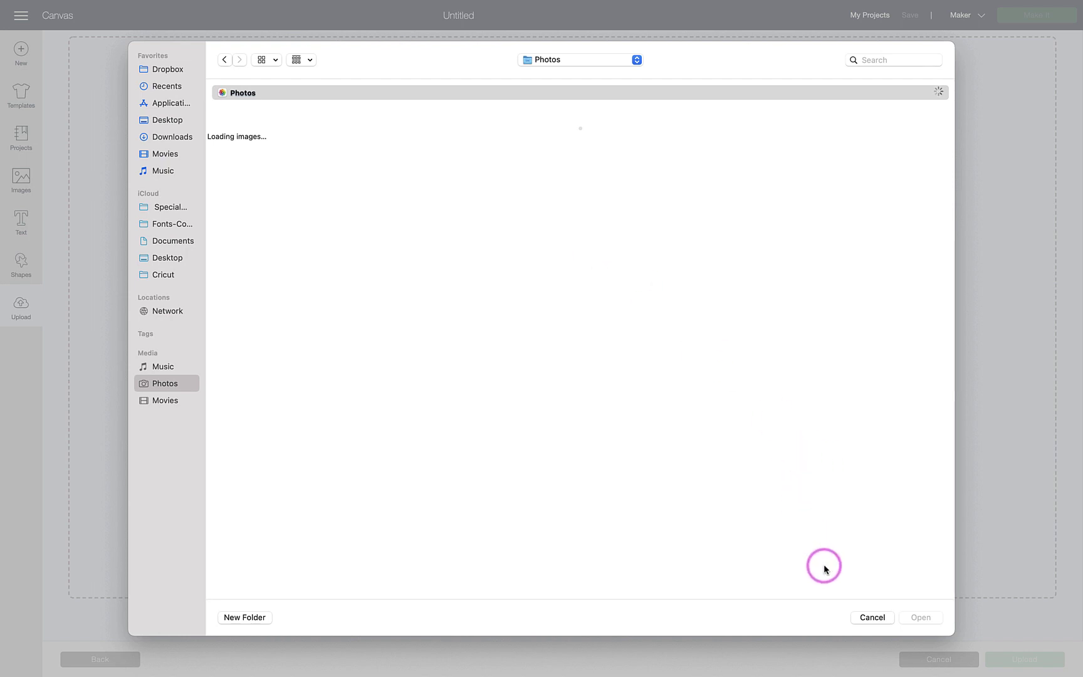
left_click(870, 622)
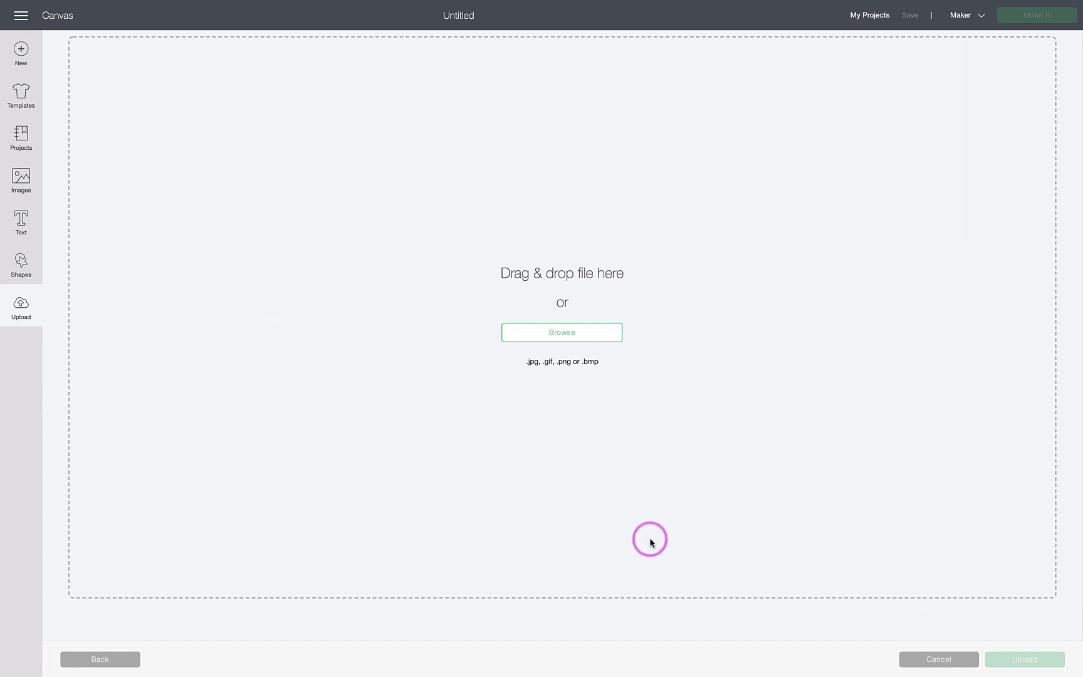
left_click(525, 334)
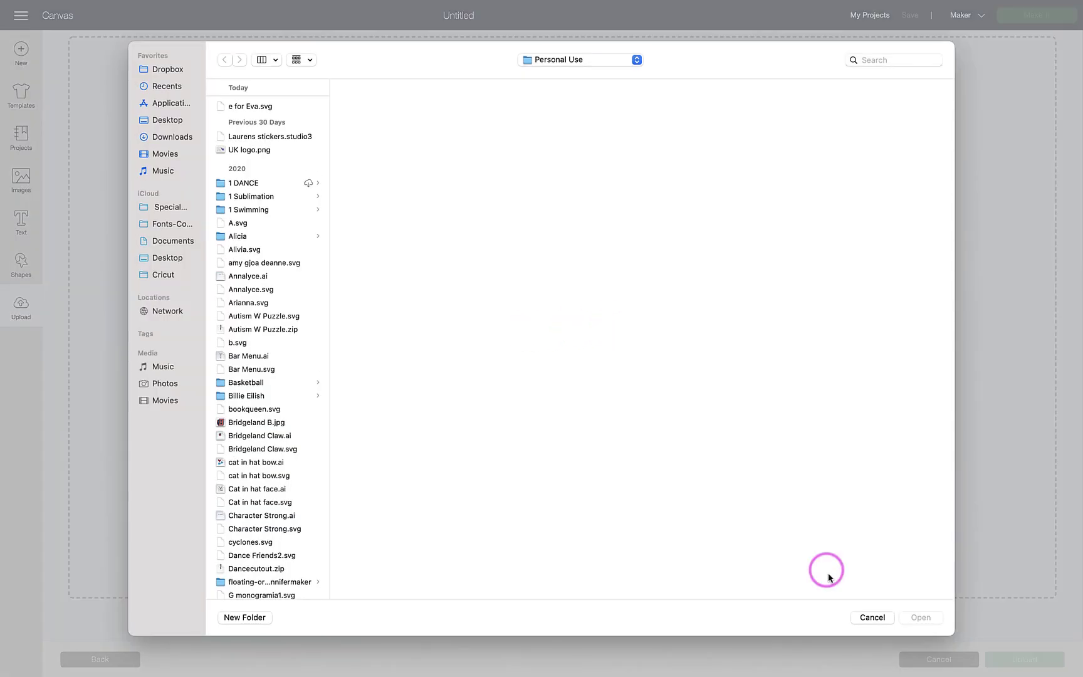
left_click(873, 618)
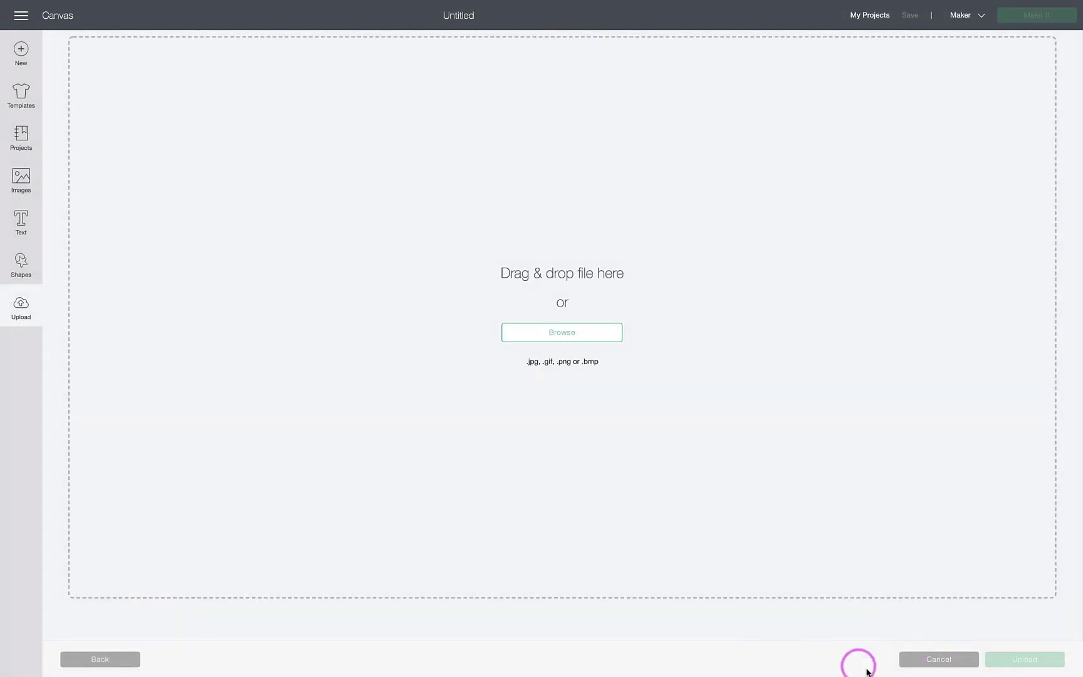
left_click(926, 658)
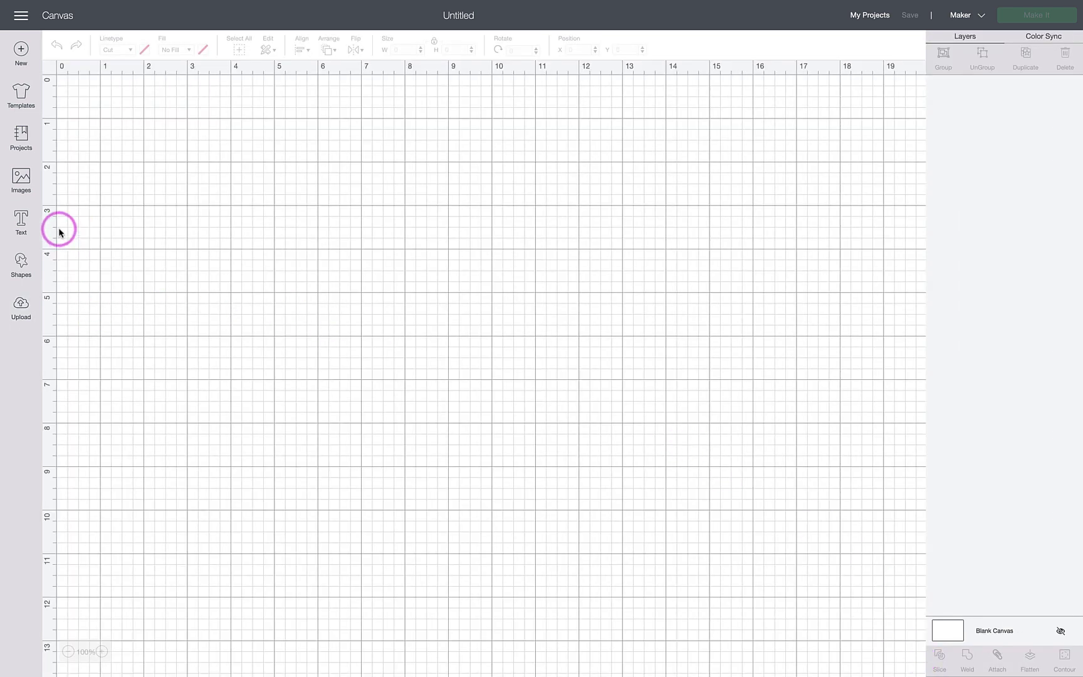
Search the image library for 'paw' and insert the solid black paw print.
left_click(22, 182)
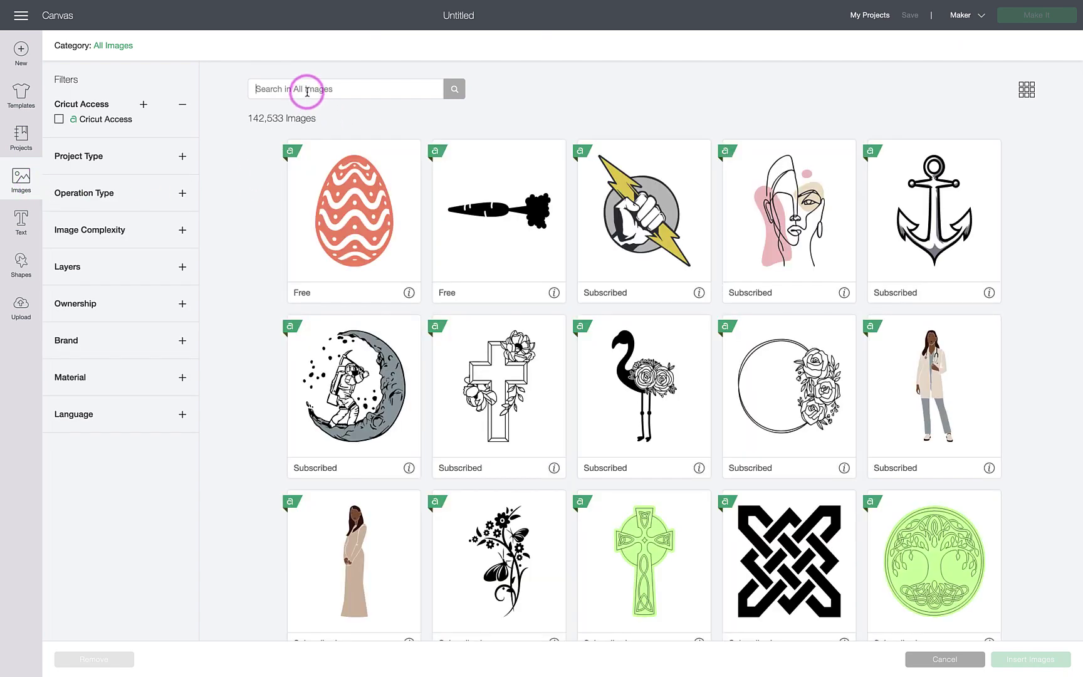
left_click(307, 91)
key("Return")
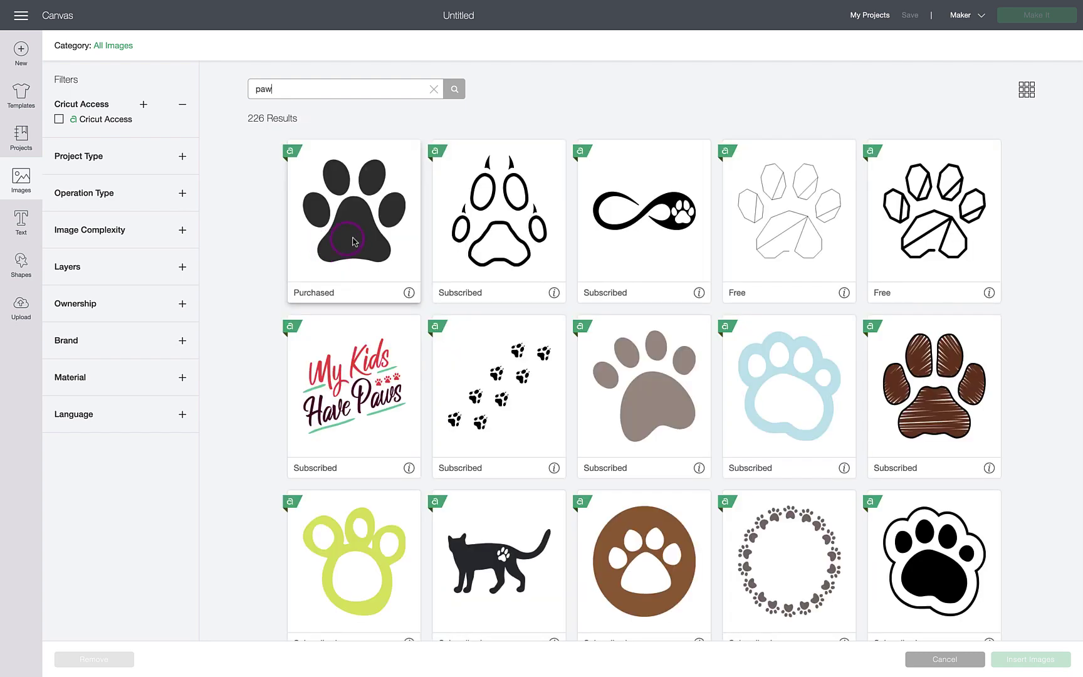
left_click(355, 240)
left_click(1029, 658)
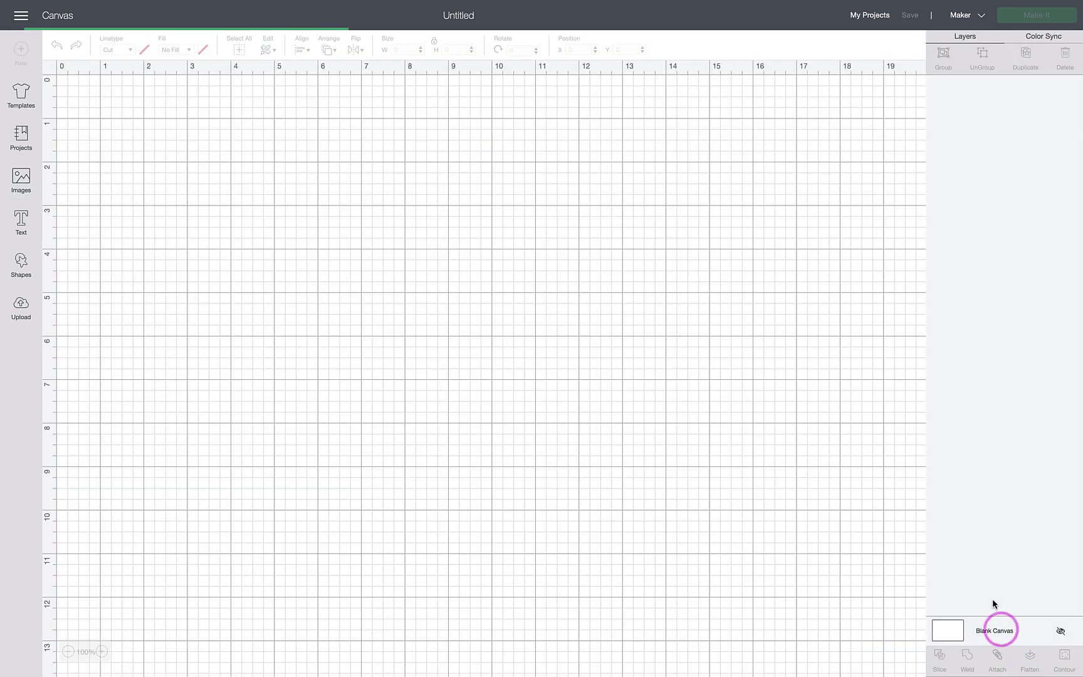
Centre the paw print on the canvas and enlarge it to about 6.6 by 6.1 inches.
left_click_drag(274, 299, 633, 483)
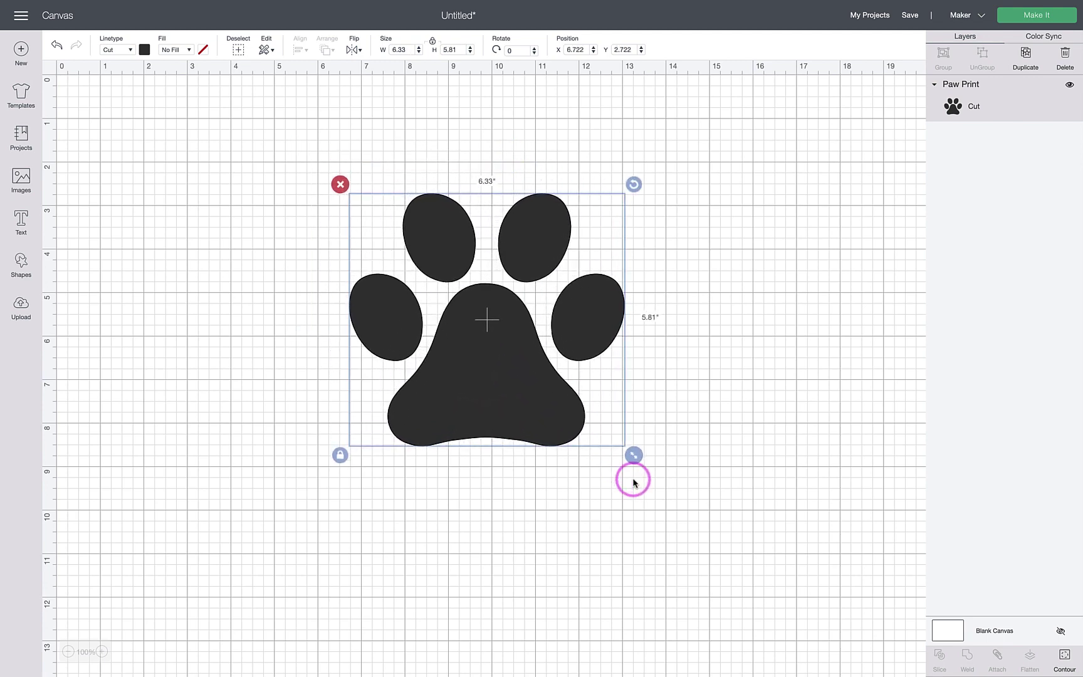
left_click_drag(507, 411, 503, 431)
left_click_drag(626, 479, 638, 485)
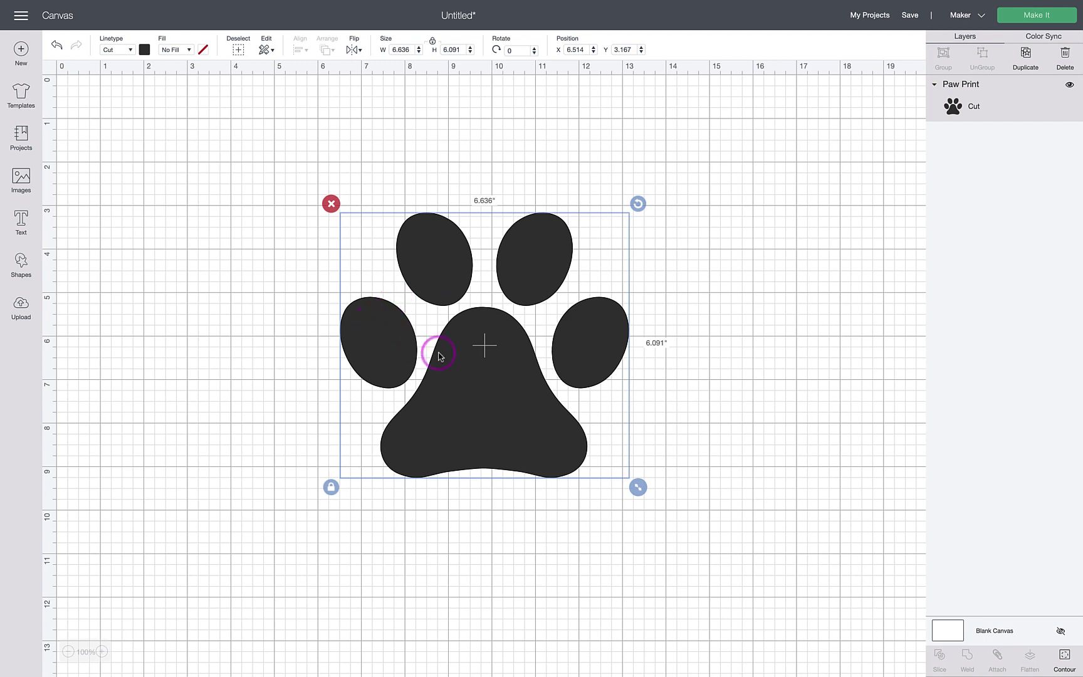
left_click_drag(537, 419, 537, 429)
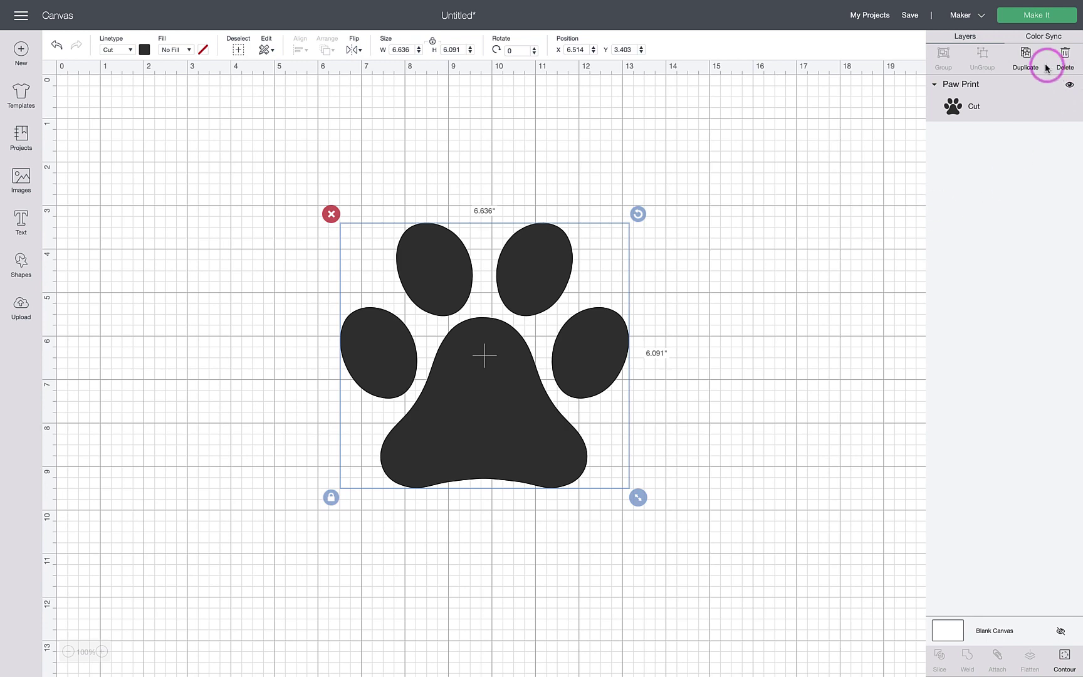
Duplicate the paw print four times for five paws in total.
left_click(1027, 55)
left_click(1027, 55)
left_click(1026, 55)
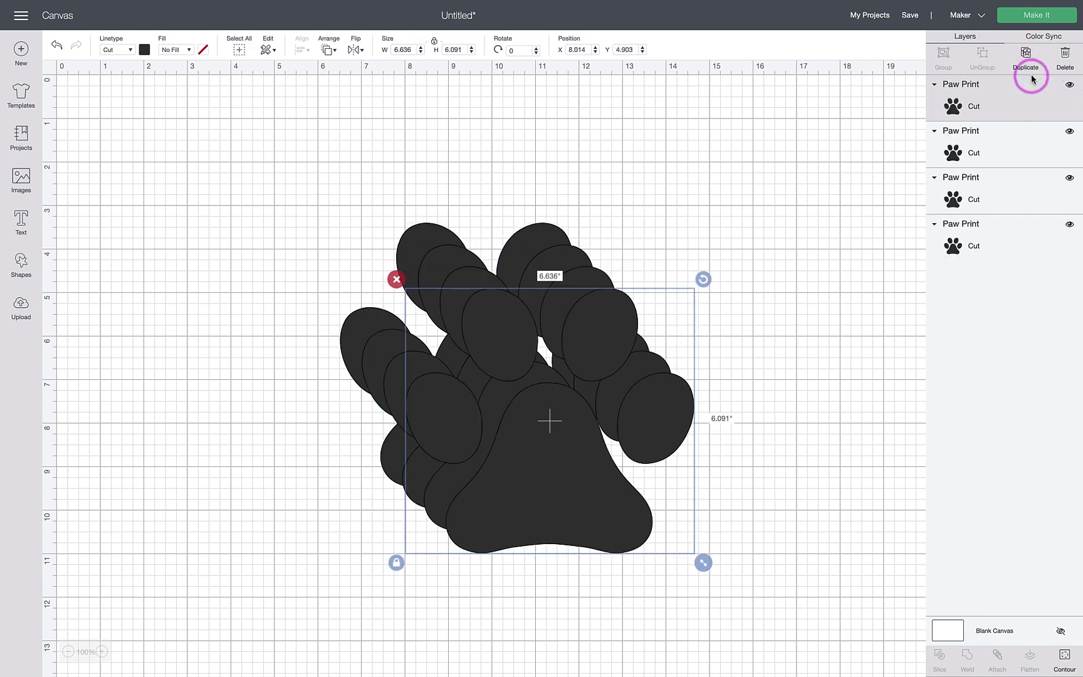
left_click(1026, 55)
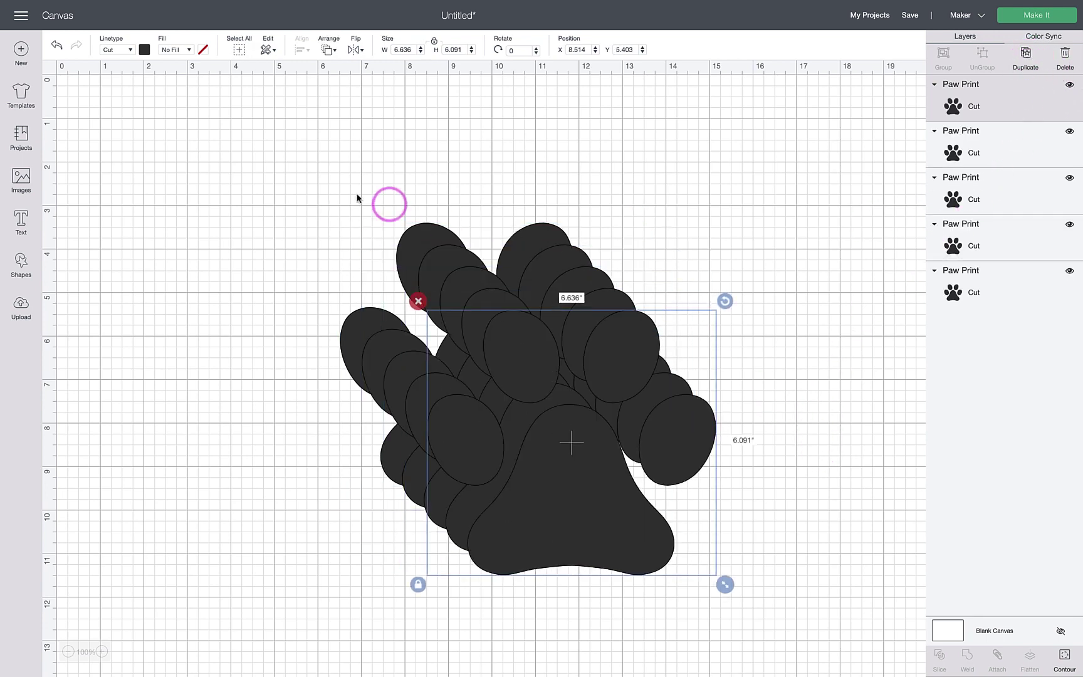
Centre-align all five paws into one stack and move it up and left.
left_click_drag(280, 176, 764, 601)
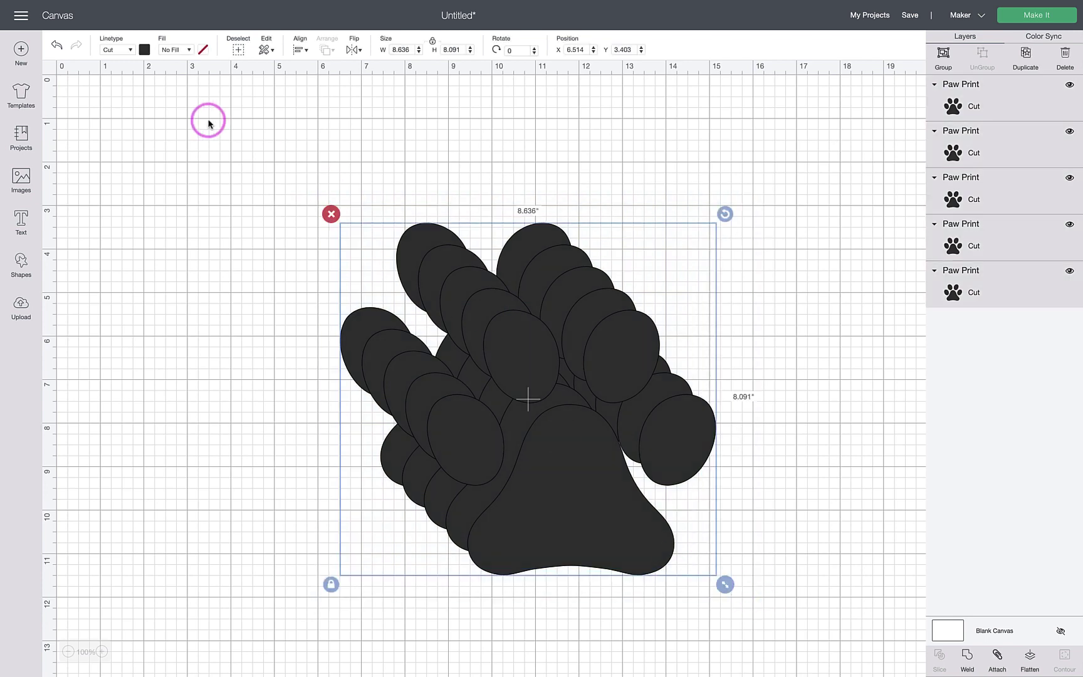
left_click(300, 49)
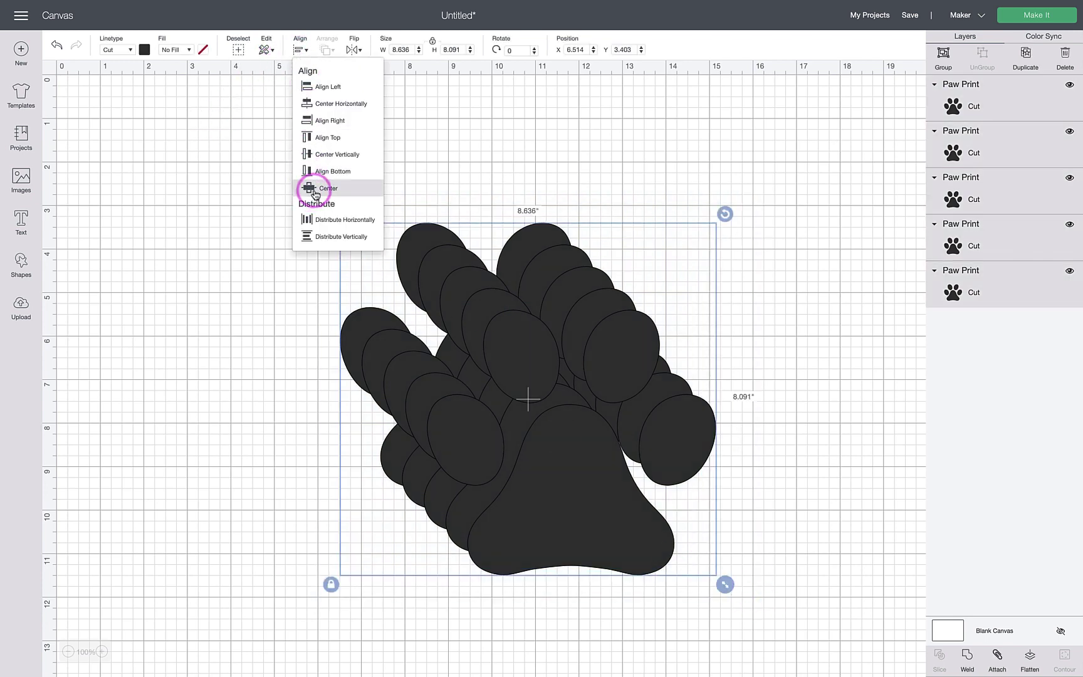
left_click(316, 189)
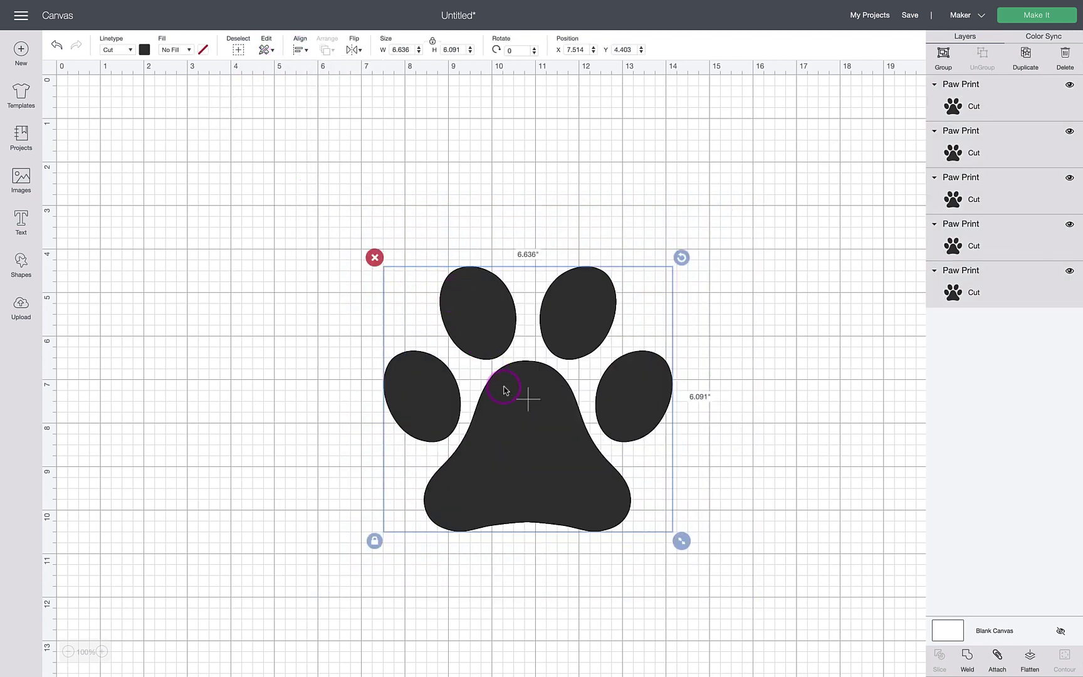
left_click_drag(504, 391, 460, 331)
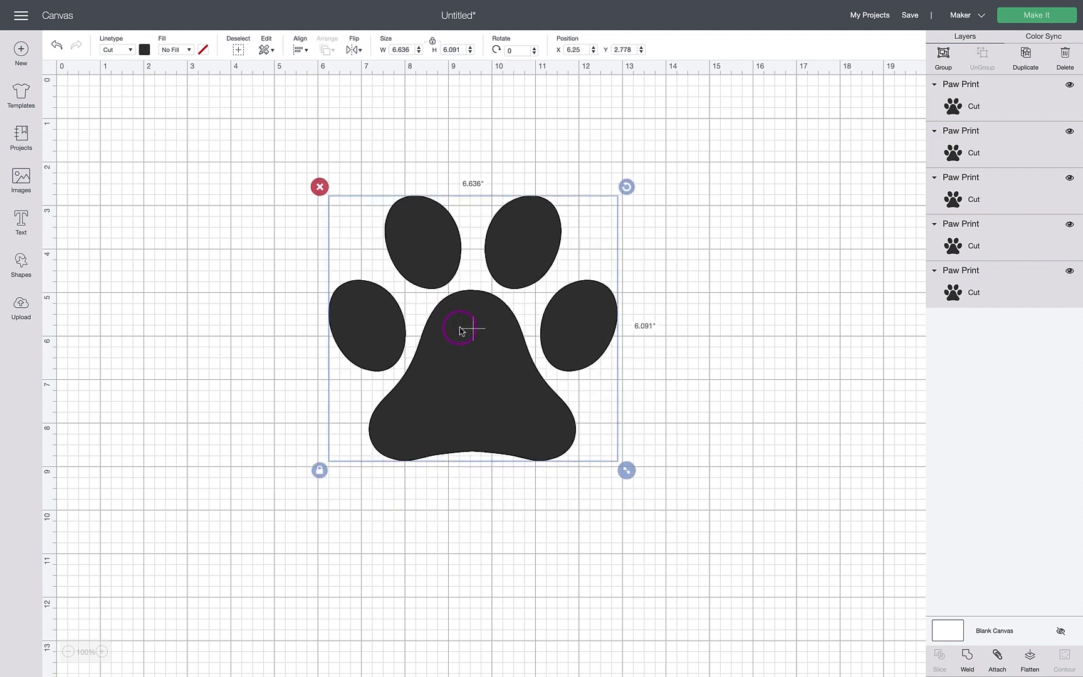
left_click(708, 324)
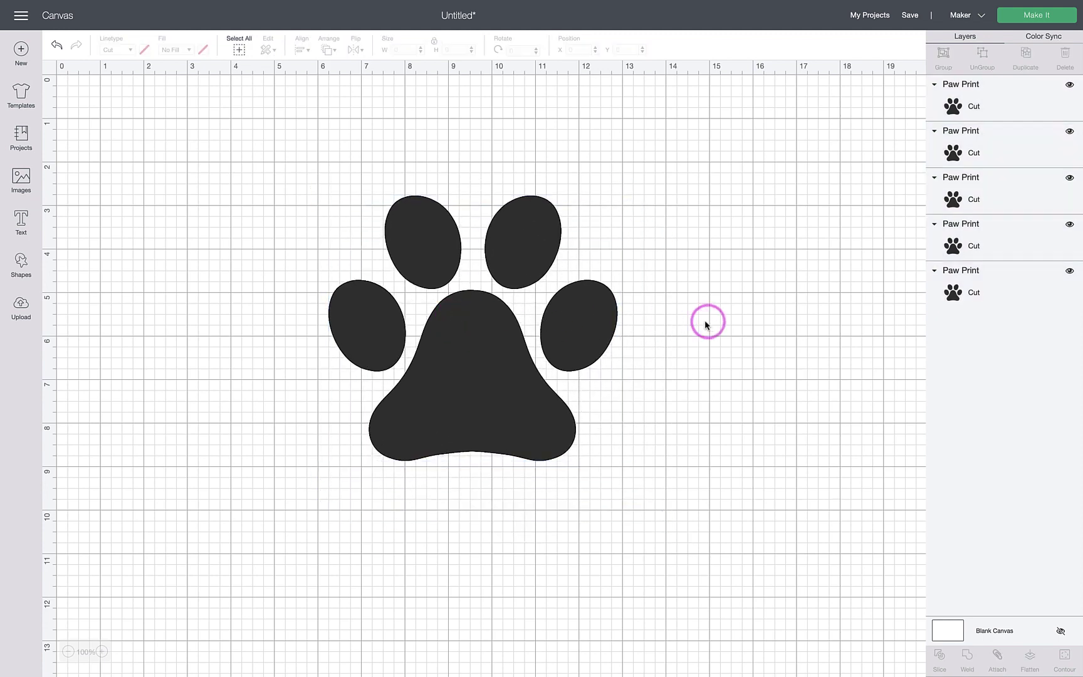
Colour the top paw print layer pink.
left_click(1016, 101)
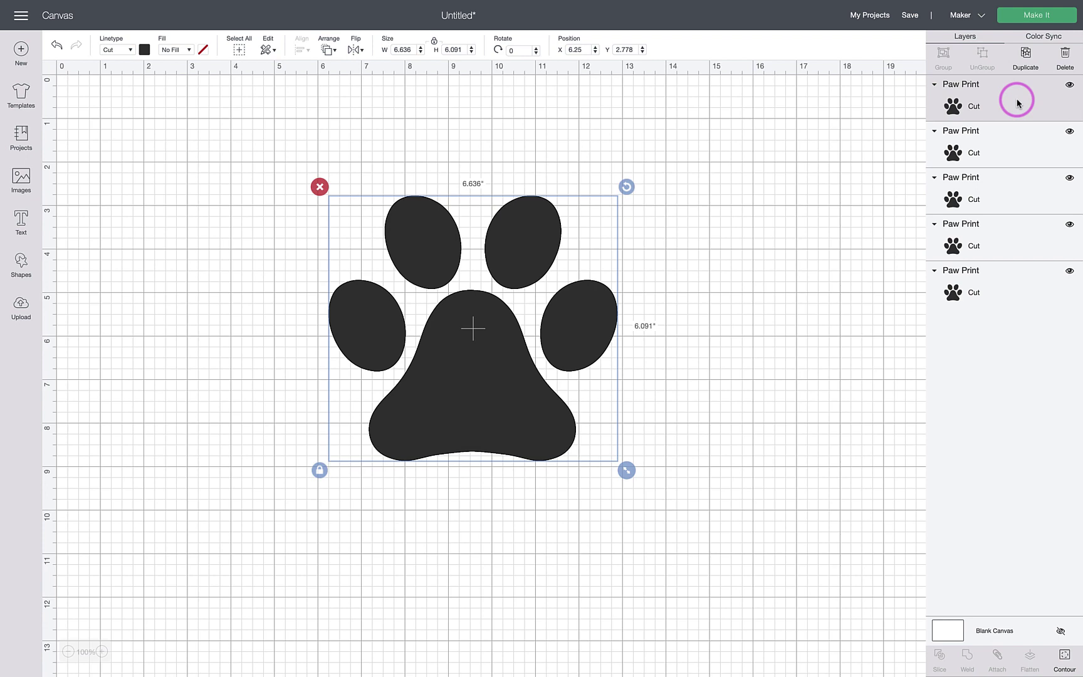
left_click(144, 50)
left_click(157, 114)
left_click(946, 153)
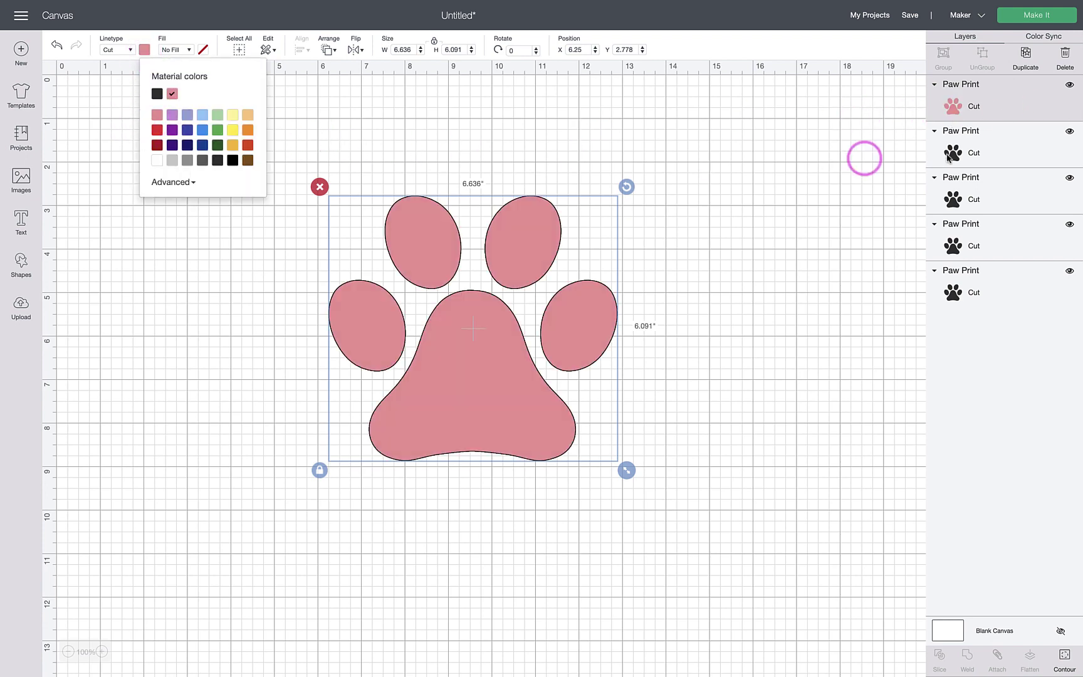
Colour the second, third and fourth paws light purple, light blue and light yellow.
left_click(1014, 156)
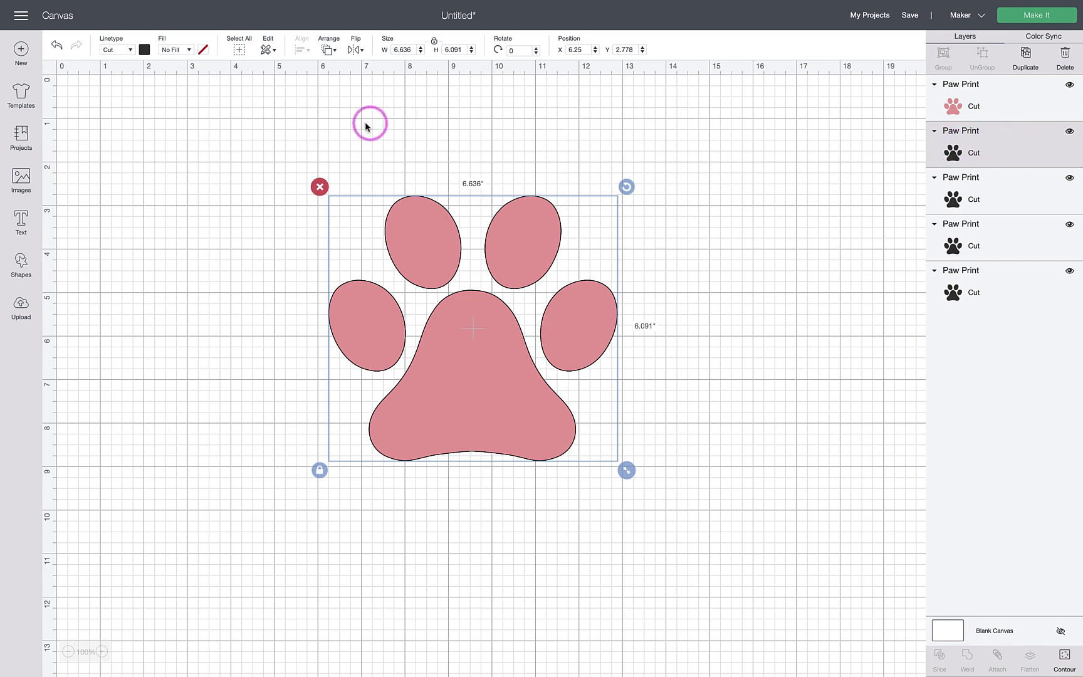
left_click(144, 50)
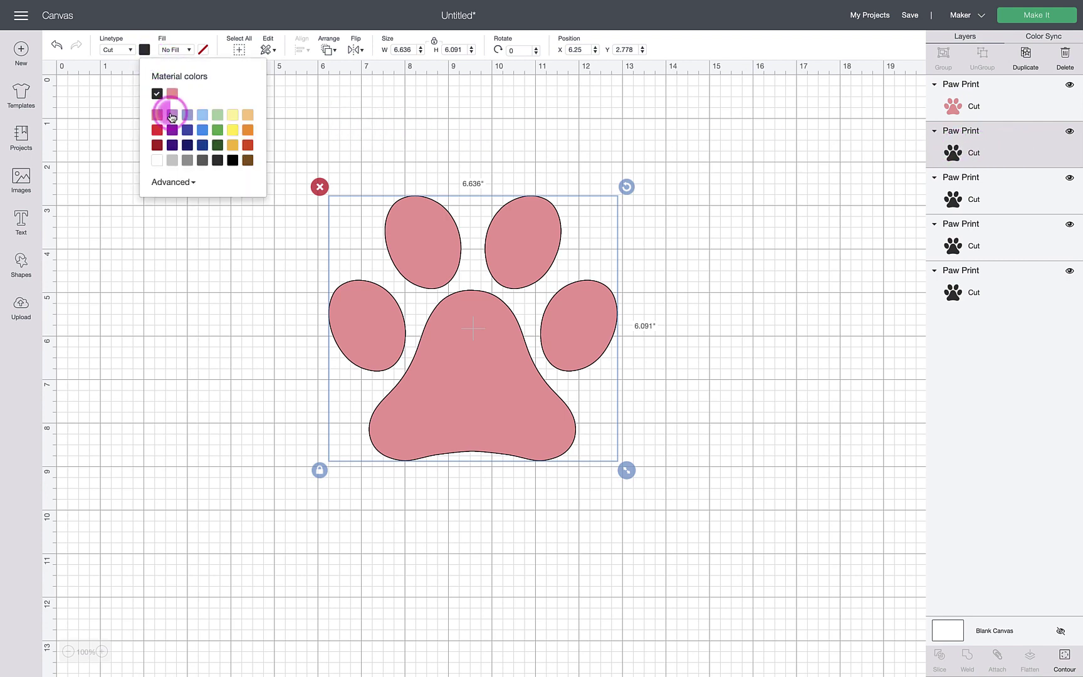
left_click(172, 114)
left_click(1012, 188)
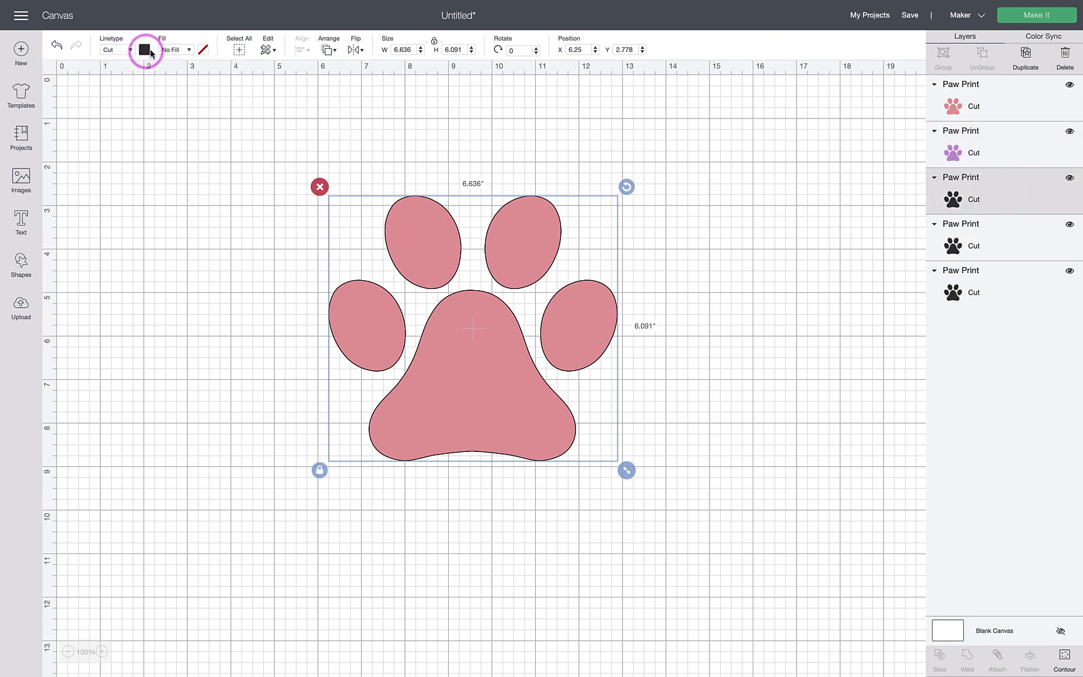
left_click(144, 49)
left_click(202, 114)
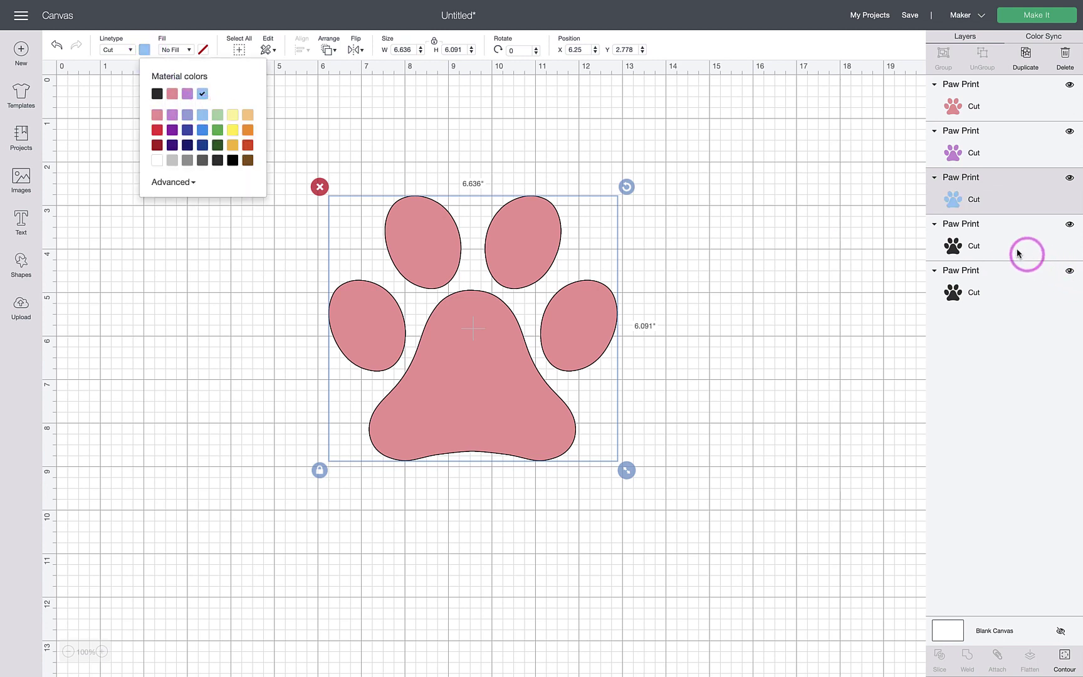
left_click(1012, 250)
left_click(144, 50)
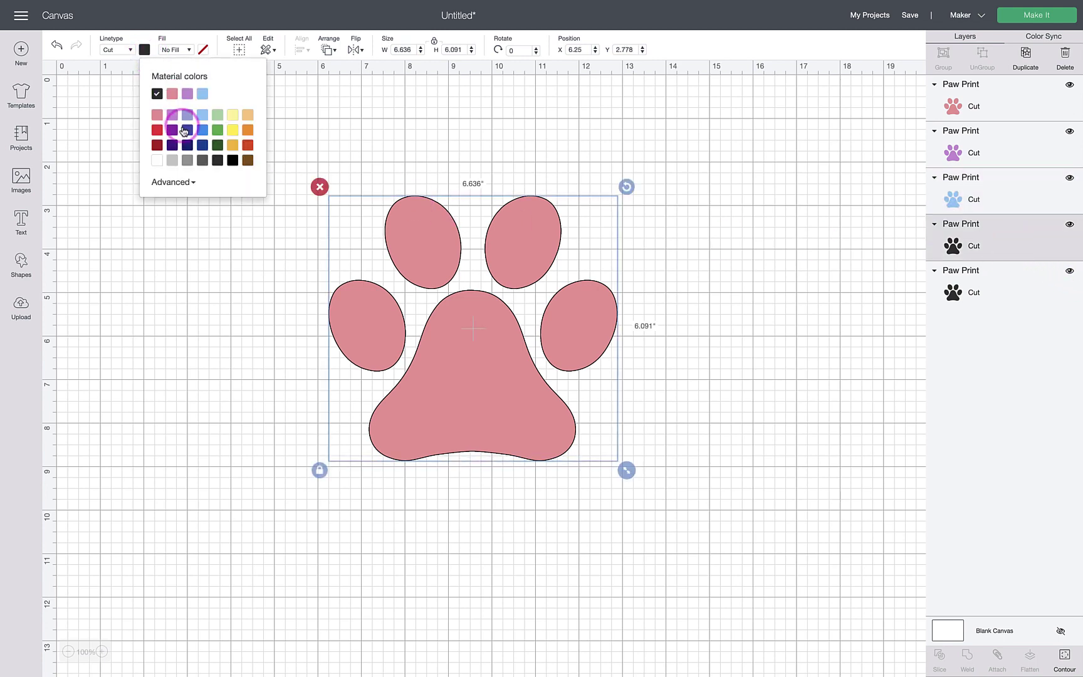
left_click(233, 114)
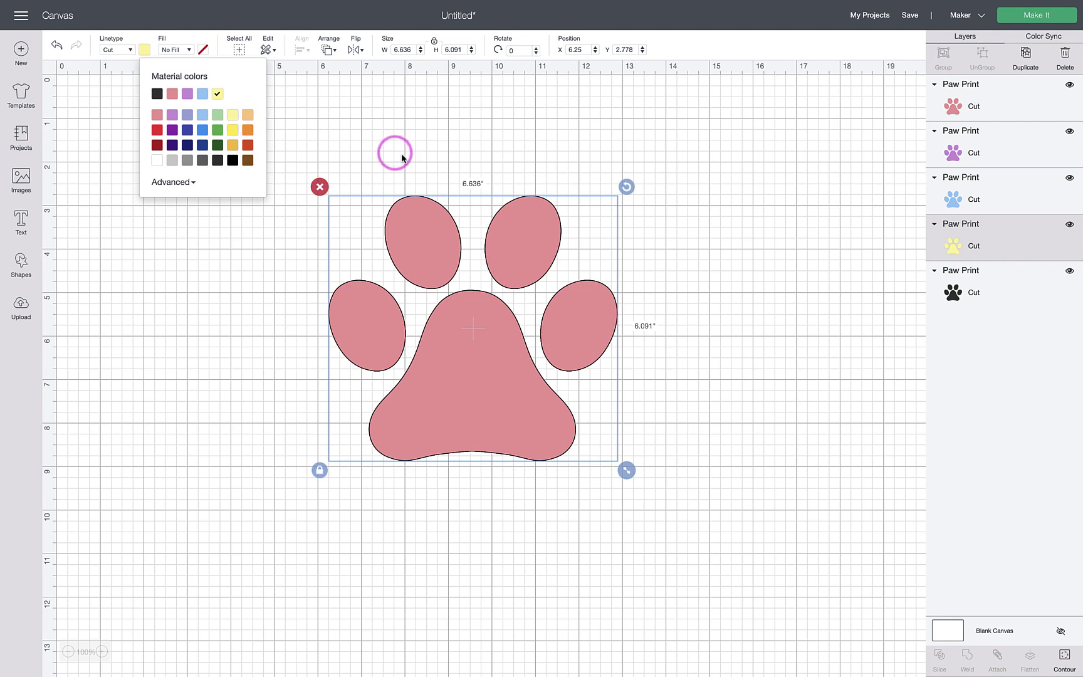
left_click(748, 182)
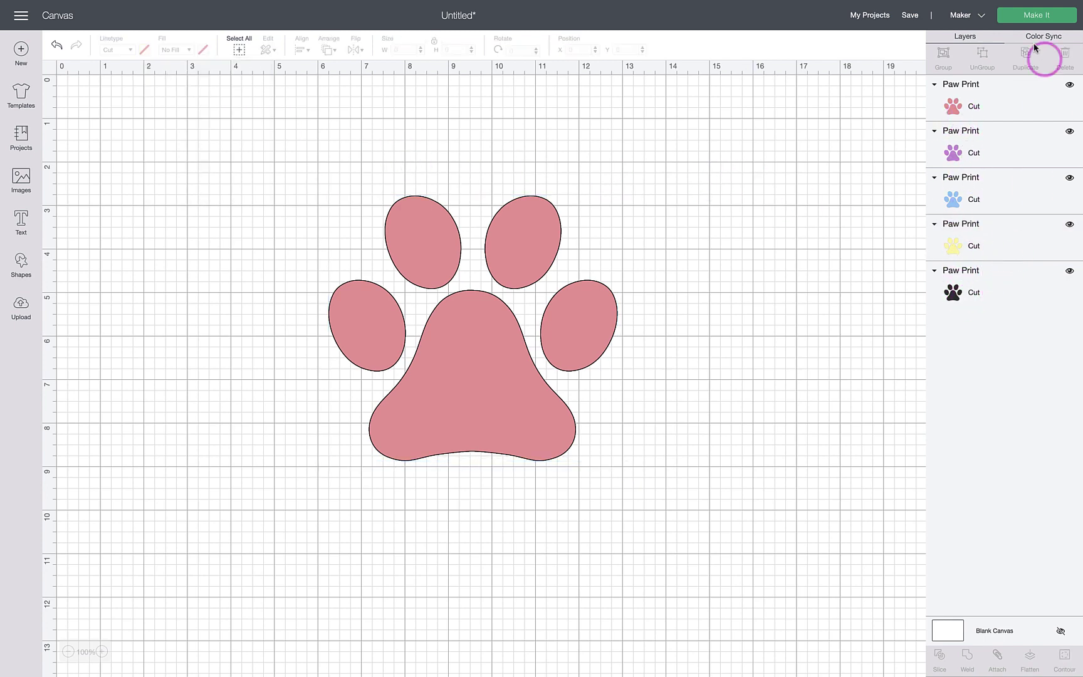
Contour the pink paw, hiding all four toes so only the 4.75×3.919-inch pad remains.
left_click(1007, 107)
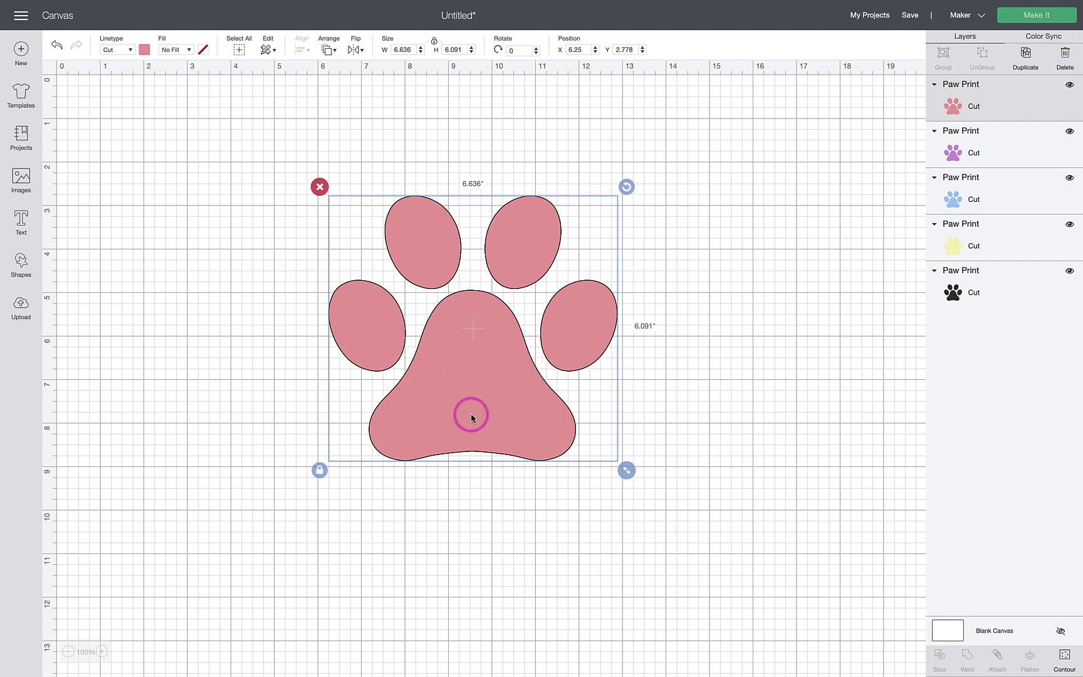
left_click(1064, 655)
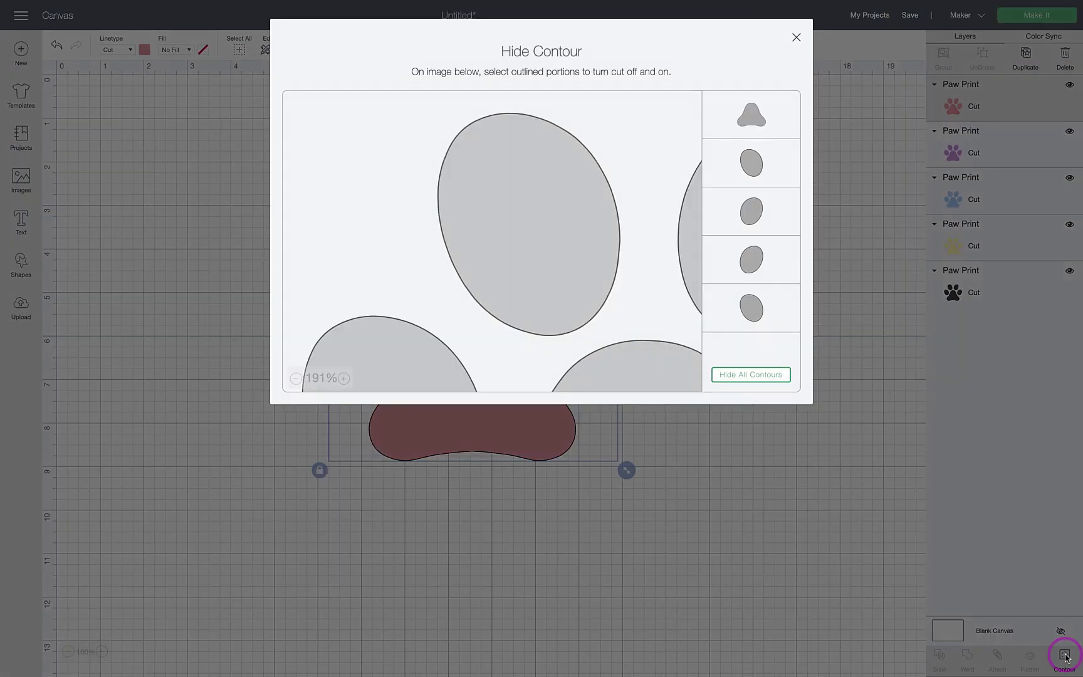
left_click(296, 378)
left_click(295, 378)
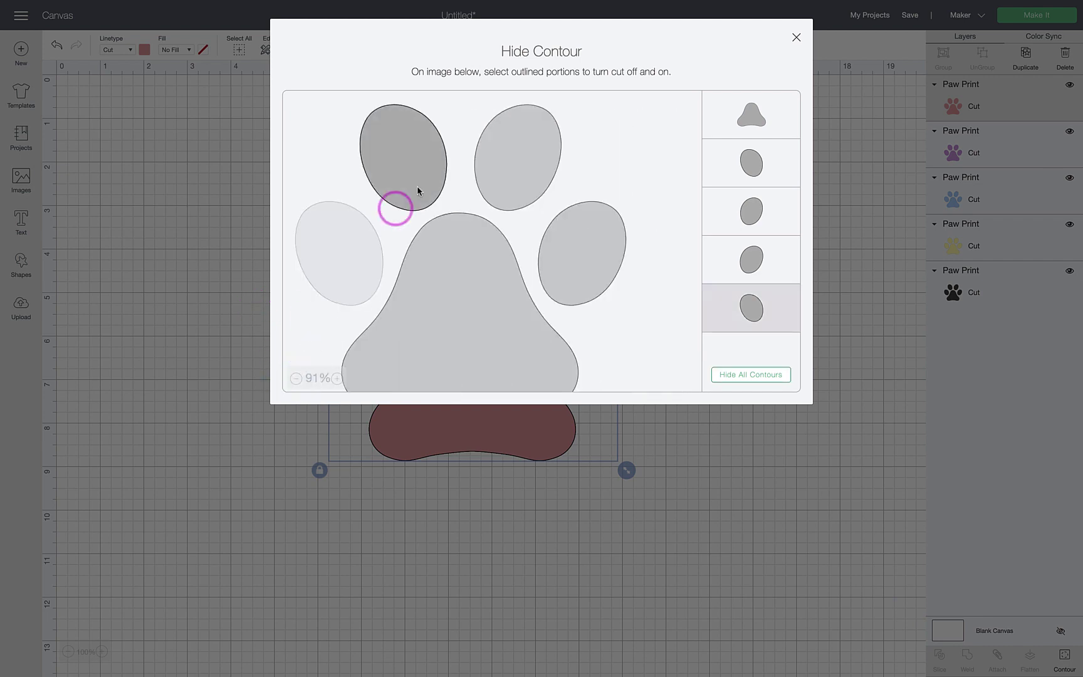
left_click(433, 163)
left_click(544, 174)
left_click(592, 249)
left_click(784, 52)
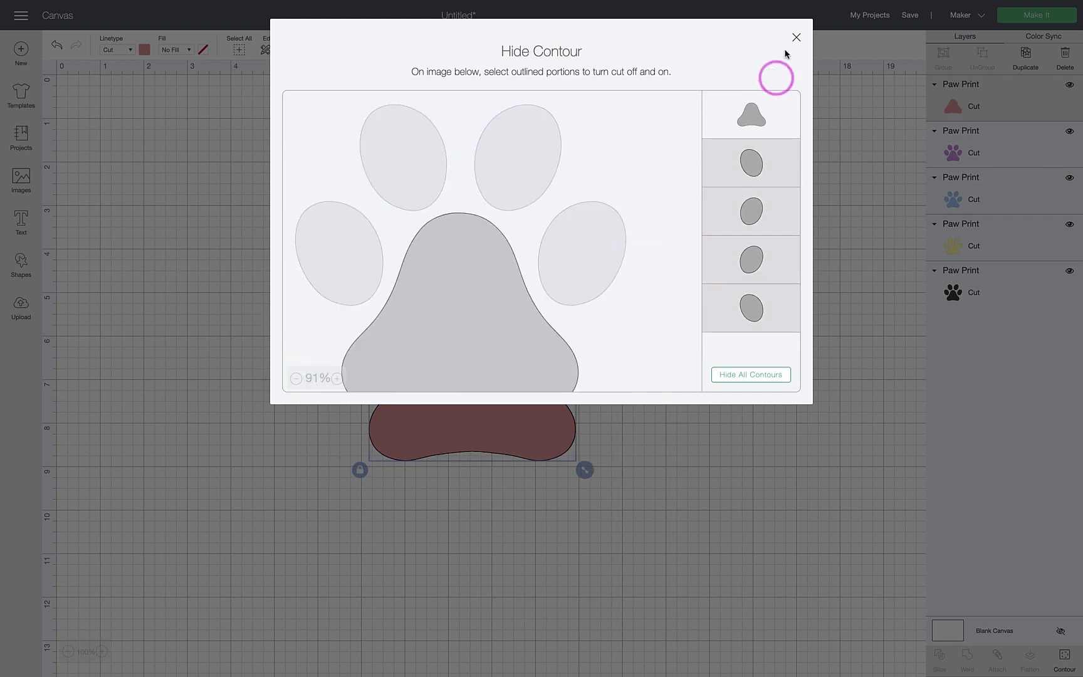
Close the contour window and set the pad's fill type to Print.
left_click(795, 37)
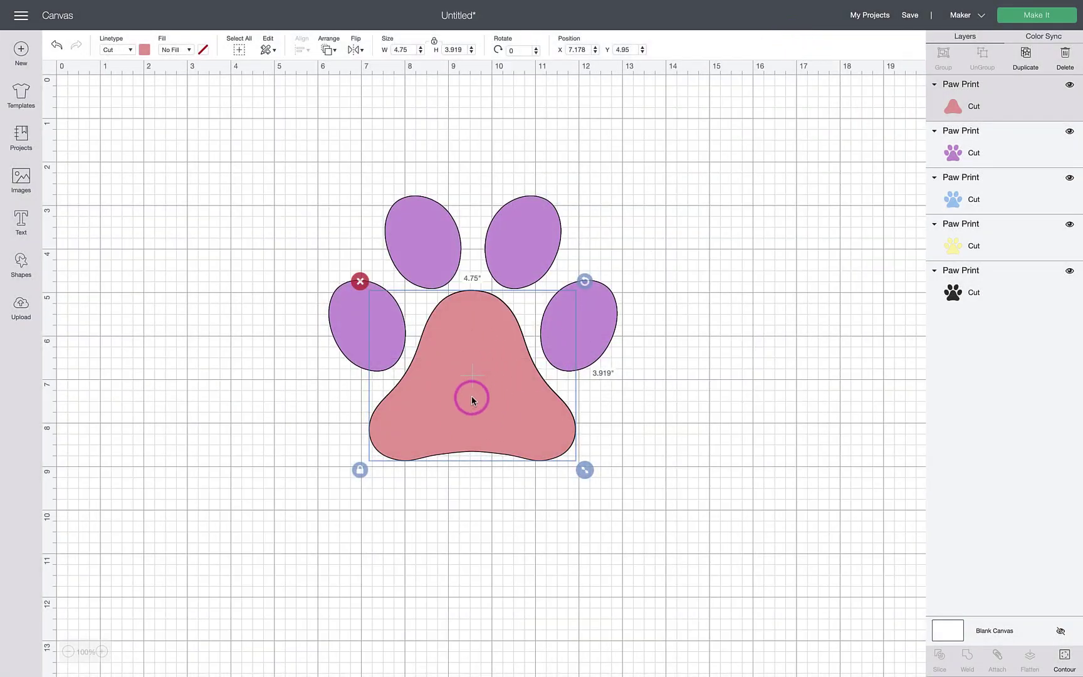
left_click(187, 51)
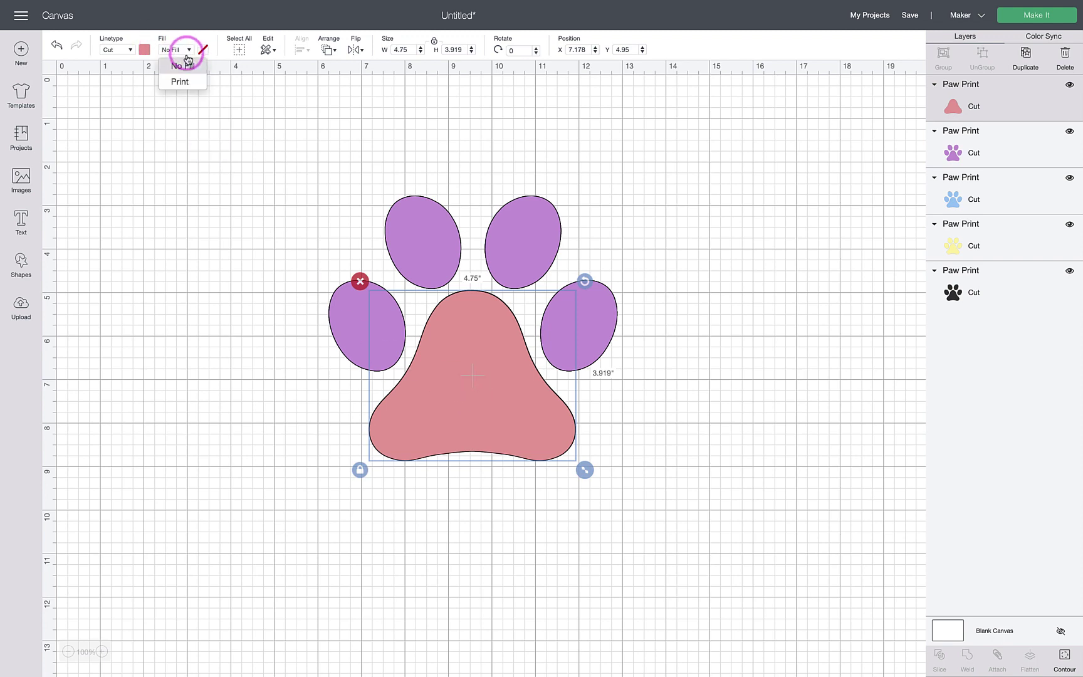
left_click(184, 82)
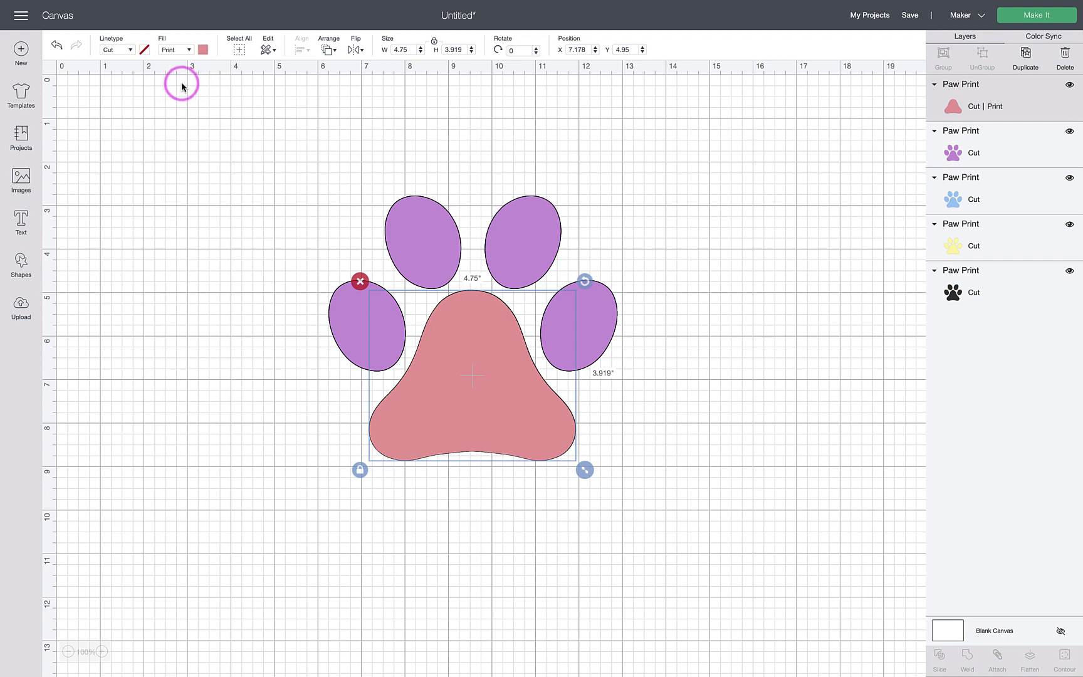
Fill the pad with the dog-in-the-woods photo as a Pattern print.
left_click(203, 50)
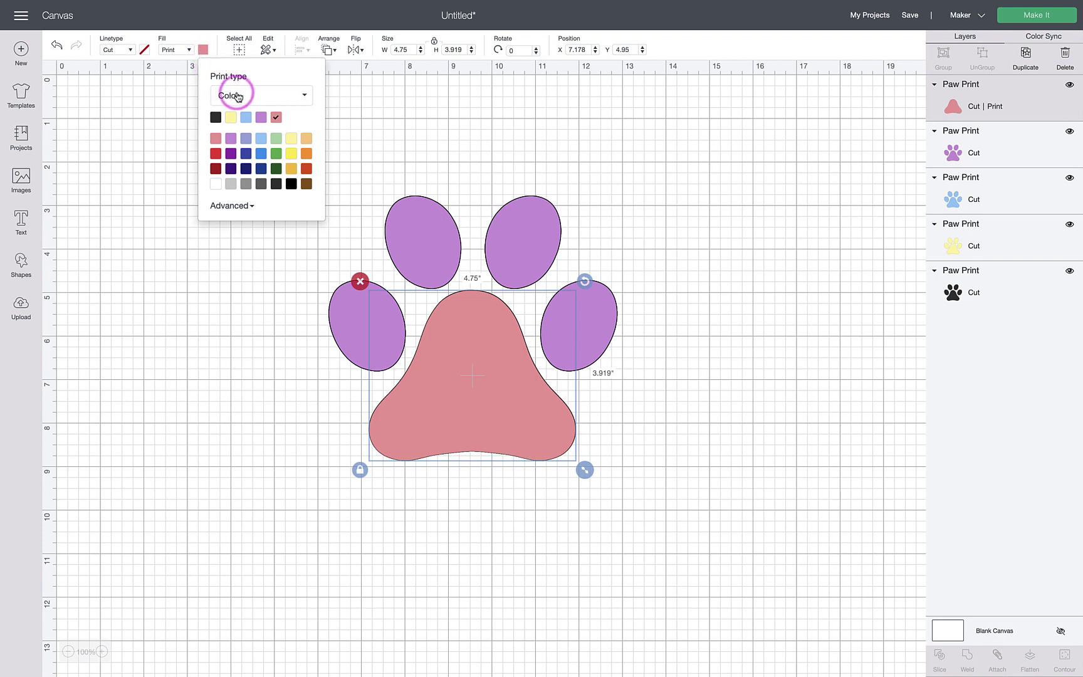
left_click(237, 94)
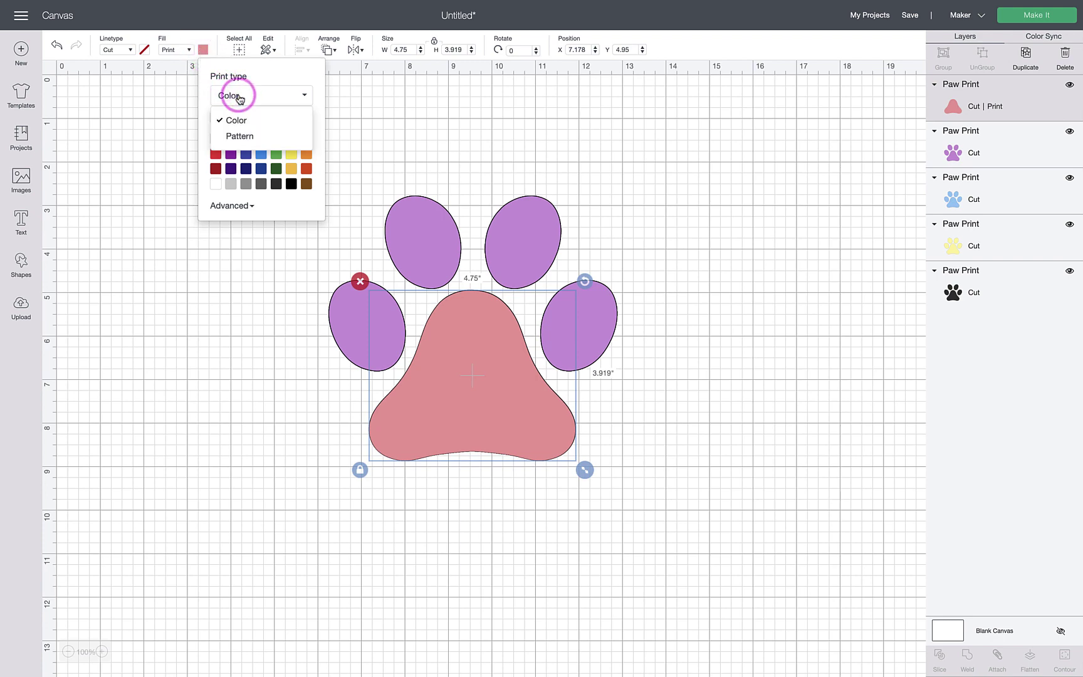
left_click(246, 136)
left_click(273, 189)
scroll(270, 185, "down", 5)
scroll(263, 175, "up", 8)
left_click(253, 165)
left_click(271, 132)
left_click(273, 142)
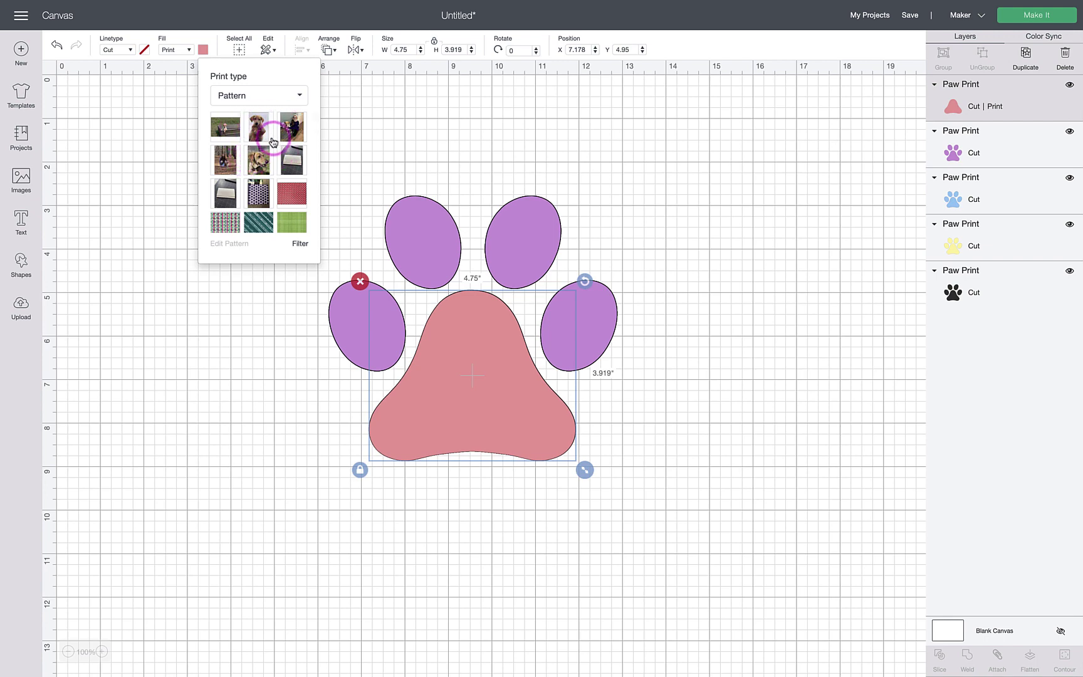
left_click(225, 163)
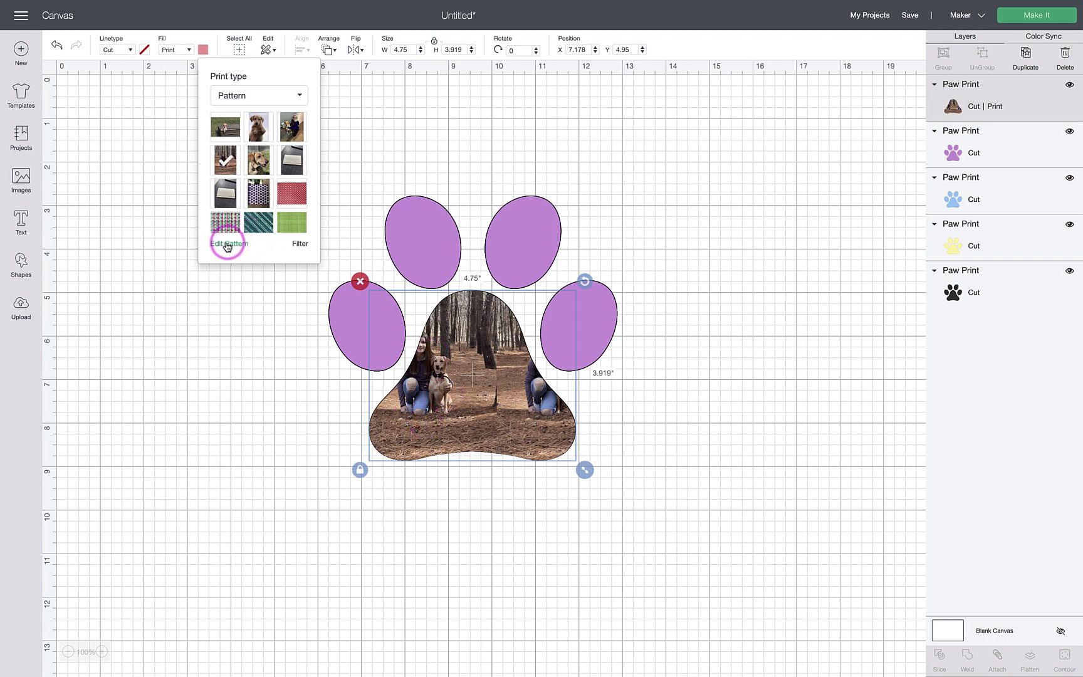
Enlarge the pad's photo pattern to scale 117.
left_click(225, 246)
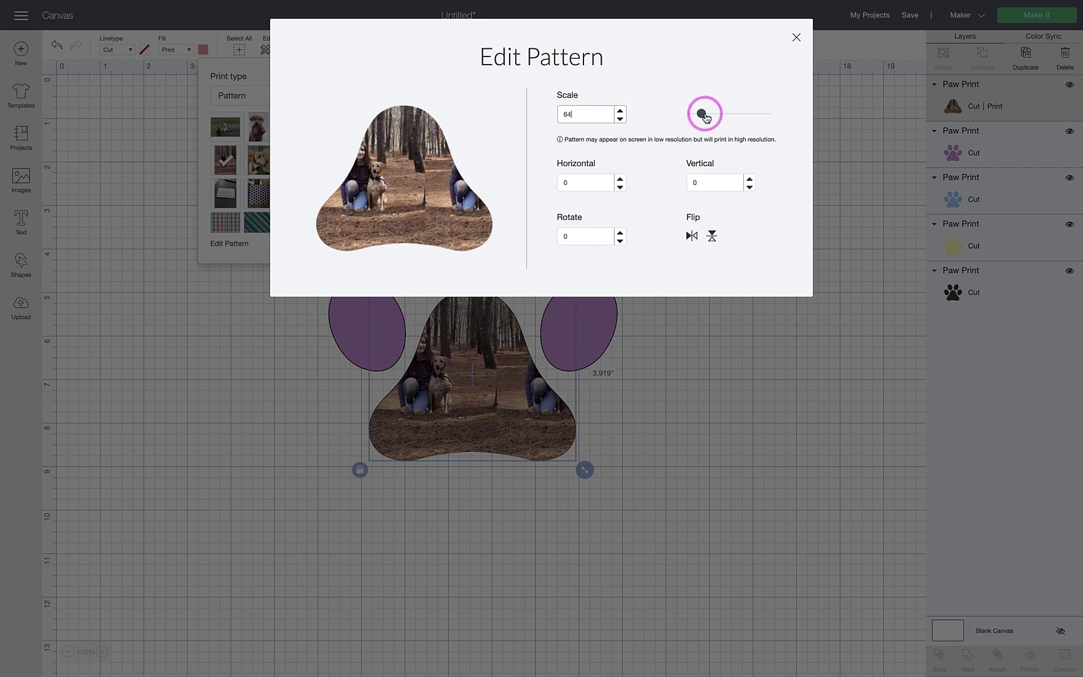
left_click_drag(702, 114, 709, 114)
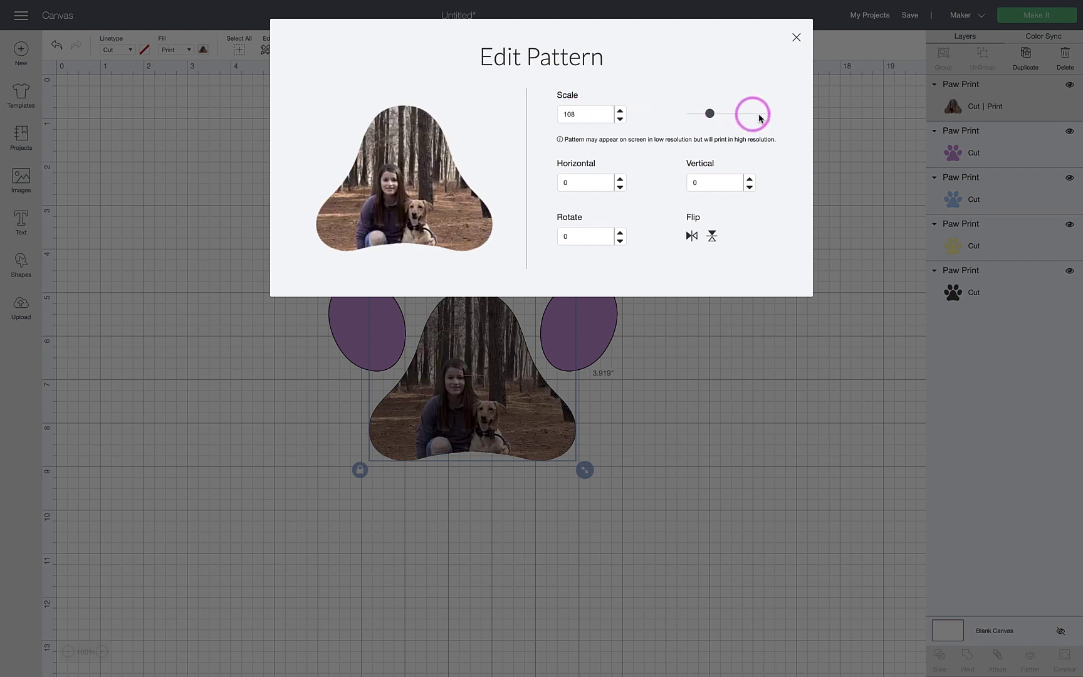
left_click(619, 111)
left_click(620, 112)
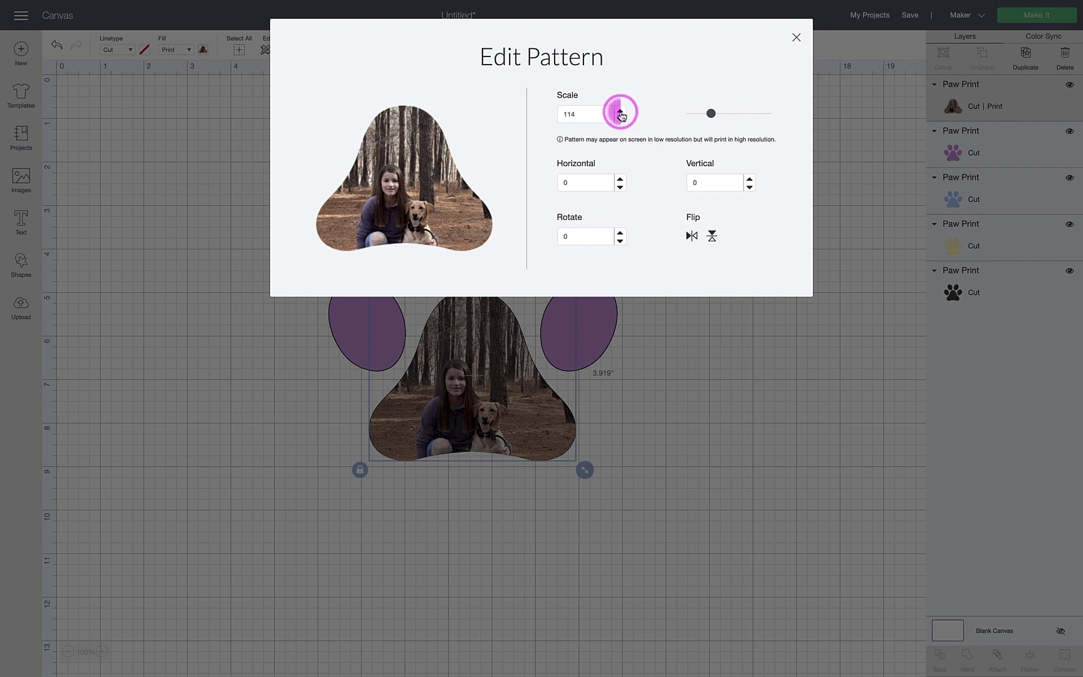
left_click(619, 112)
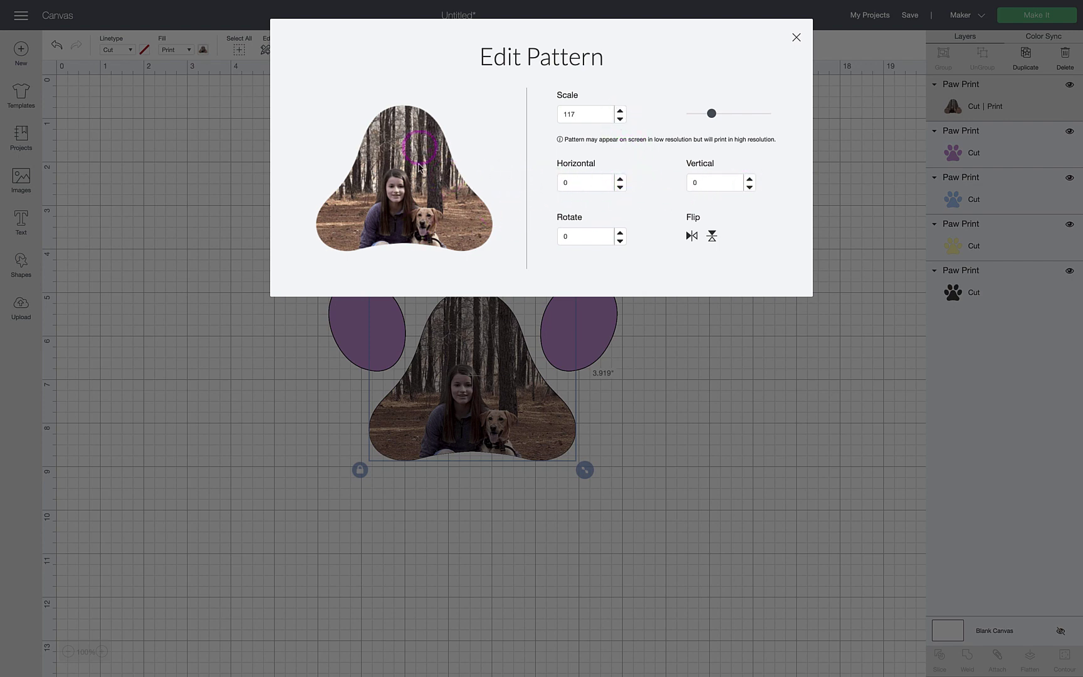
Raise the pattern's vertical offset to 47 so the person and dog are framed.
left_click(749, 179)
left_click(749, 179)
left_click(749, 179)
left_click(750, 179)
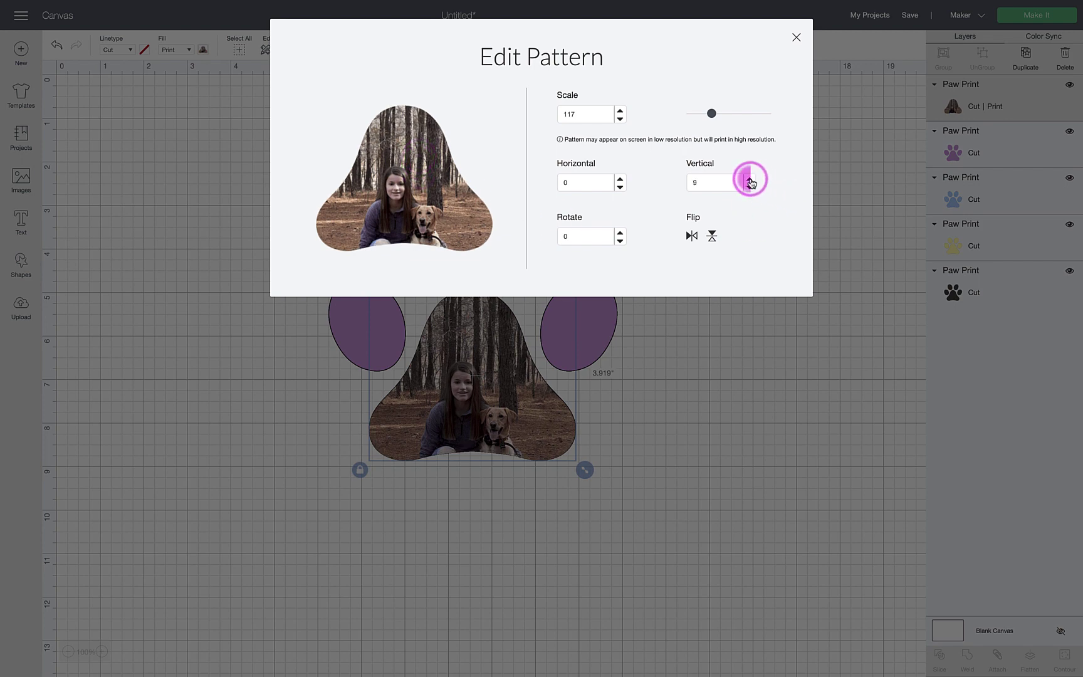
left_click(749, 179)
left_click(750, 179)
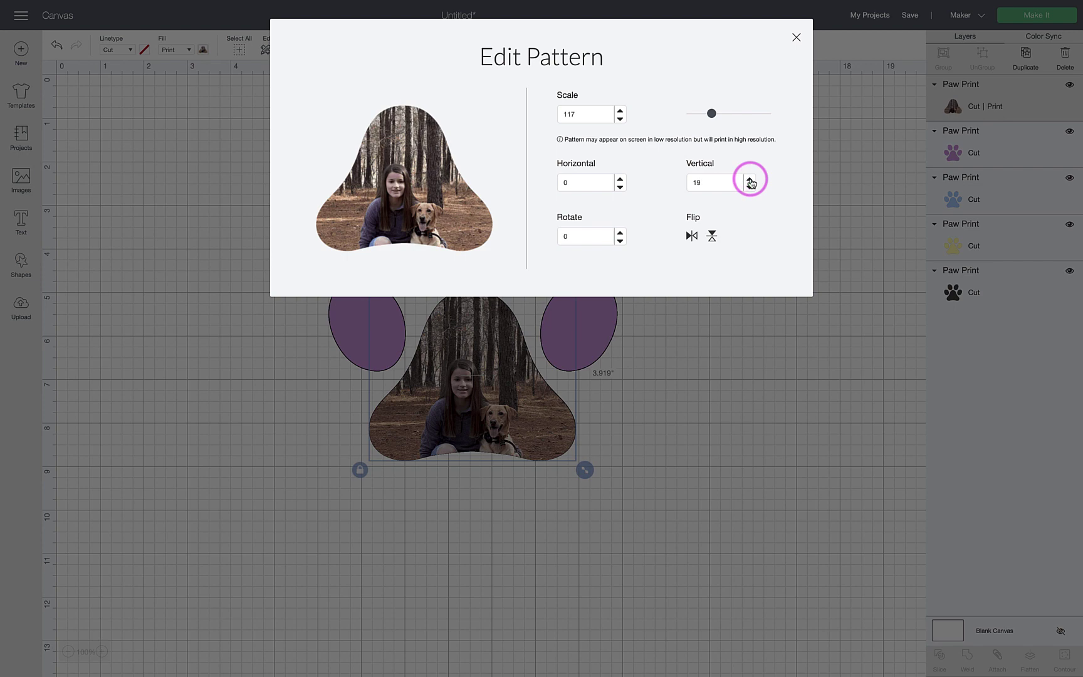
left_click(749, 179)
left_click(749, 179)
left_click(749, 179)
left_click(749, 179)
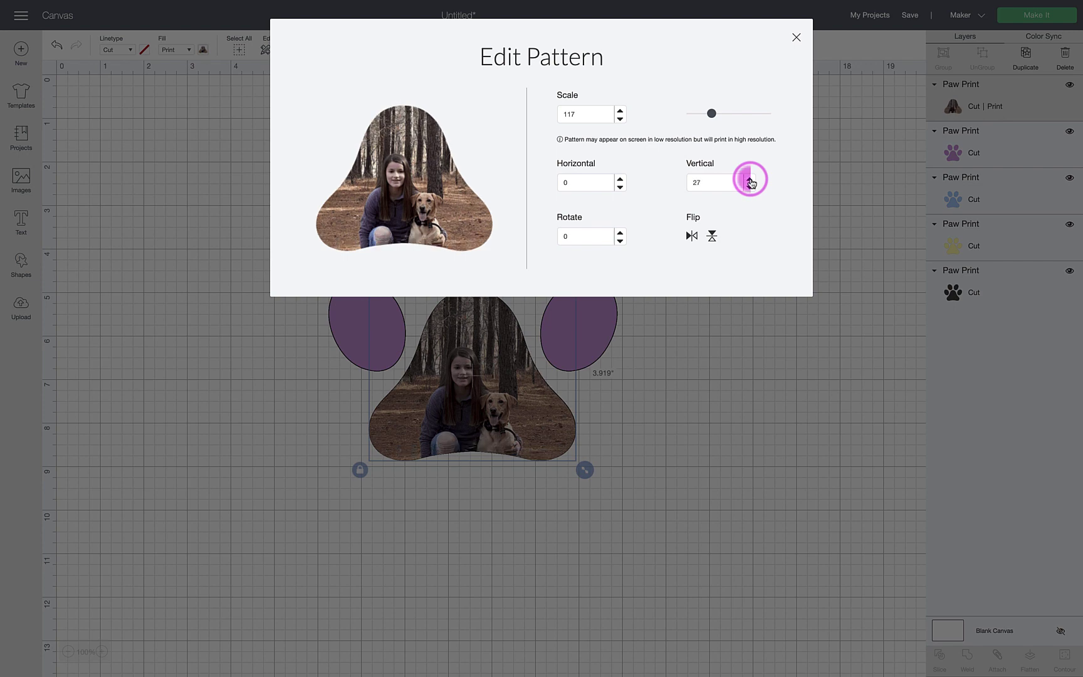
left_click(749, 179)
left_click(749, 179)
left_click(749, 180)
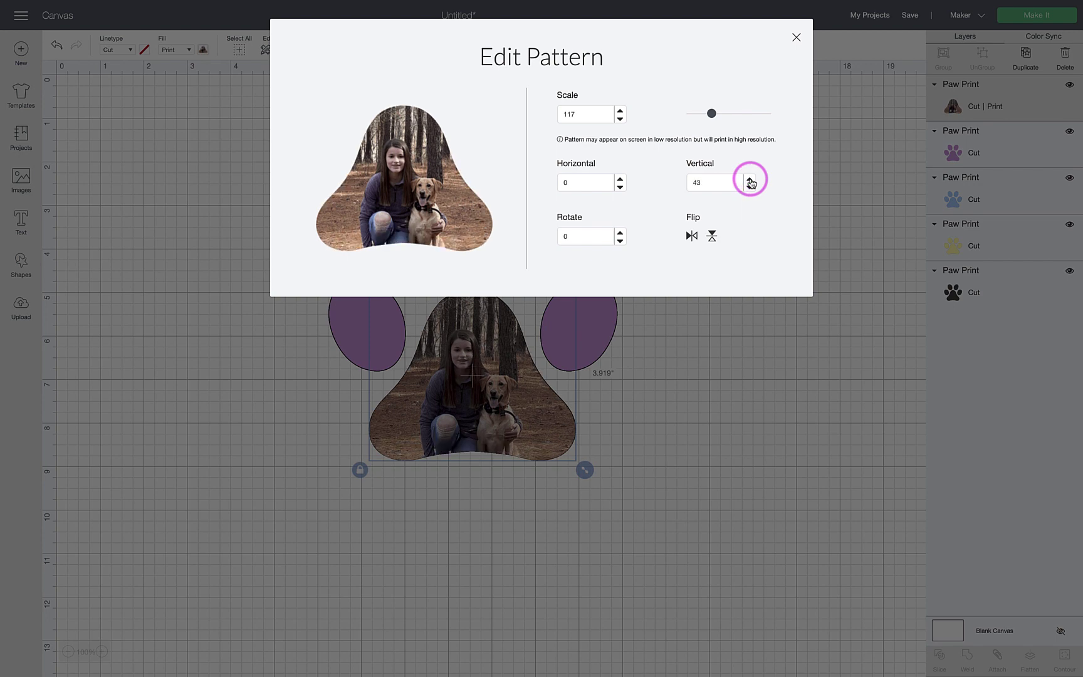
left_click(749, 179)
left_click(749, 179)
left_click(750, 179)
left_click(749, 179)
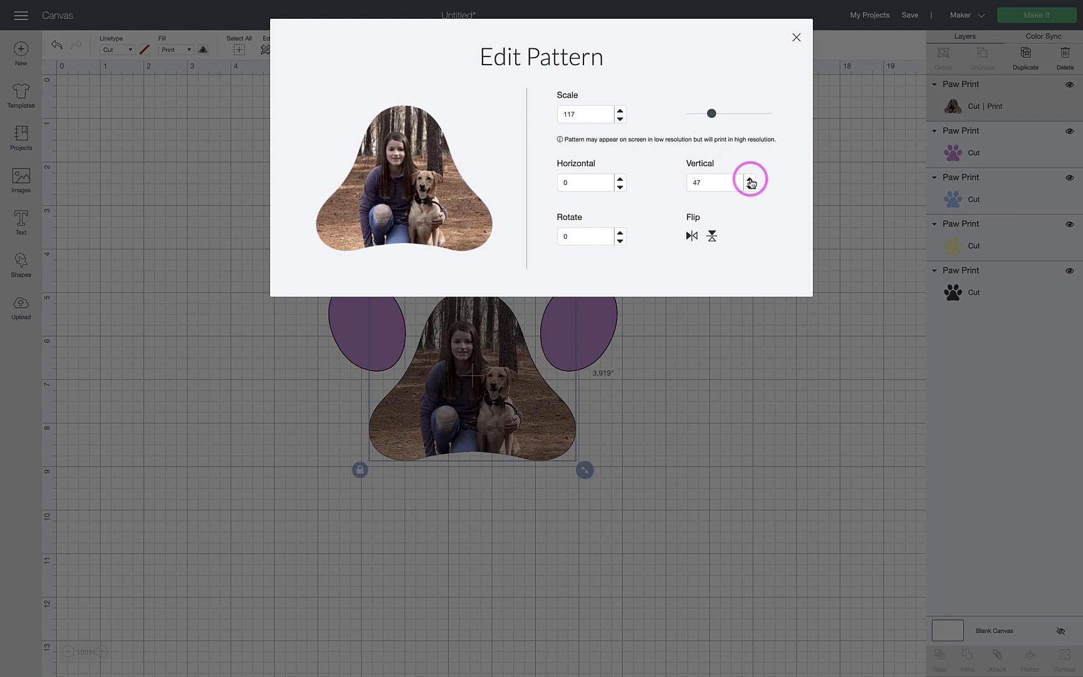
left_click(795, 37)
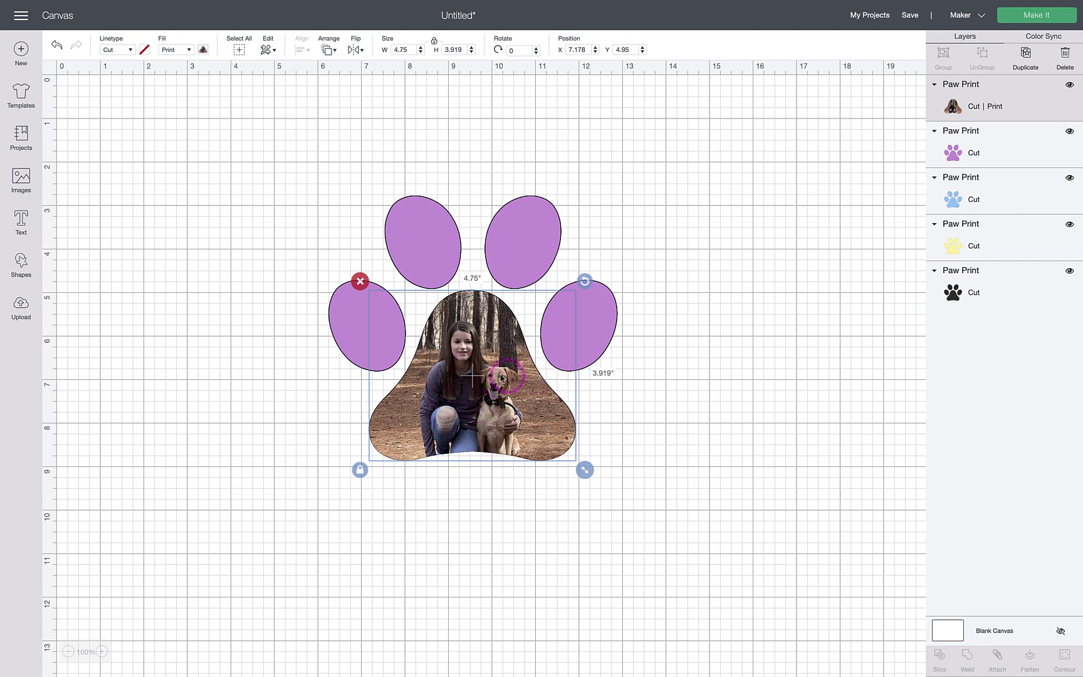
Contour the purple paw, hiding the pad and three toes to leave the 1.762 × 2.09-inch left toe.
left_click(1009, 147)
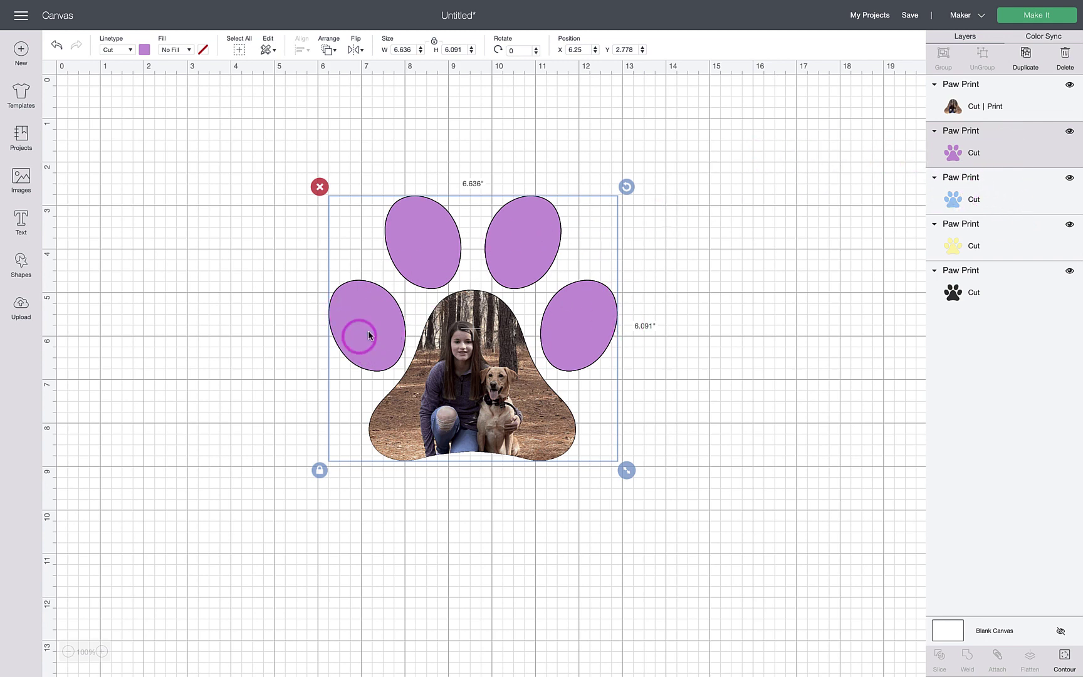
left_click(1064, 658)
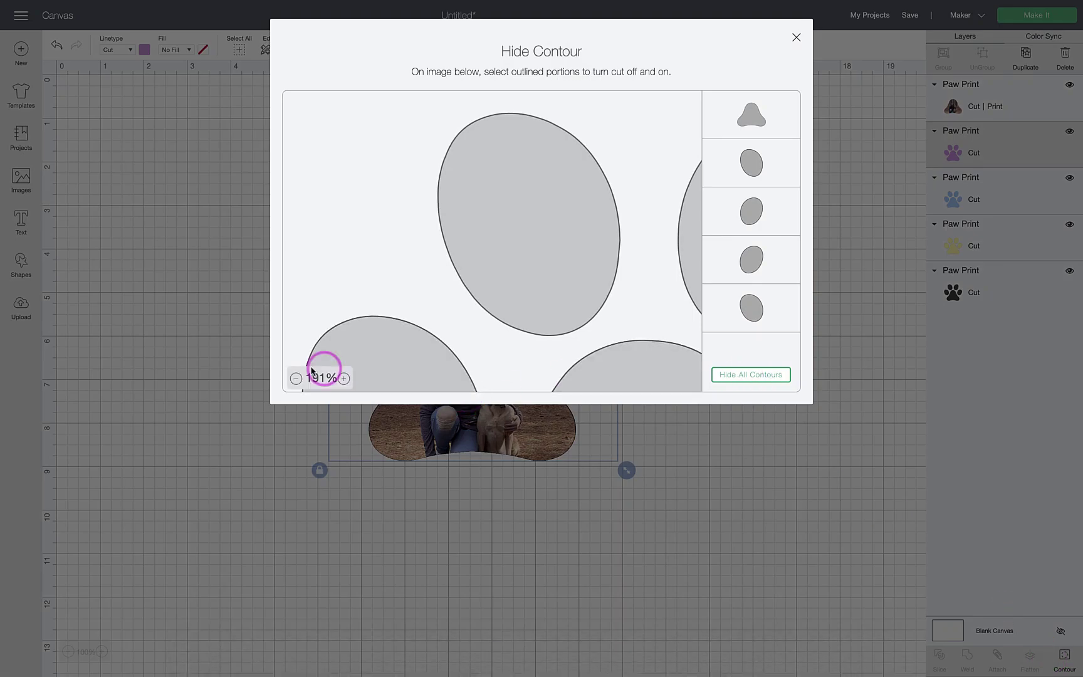
left_click(295, 379)
left_click(296, 379)
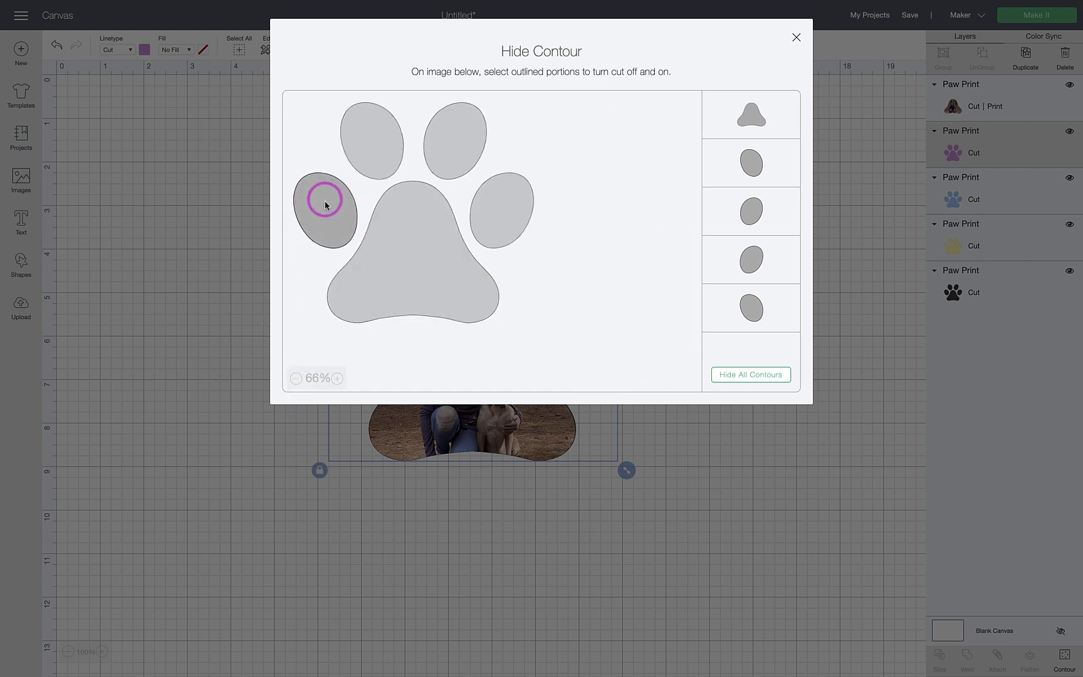
left_click(421, 221)
left_click(393, 162)
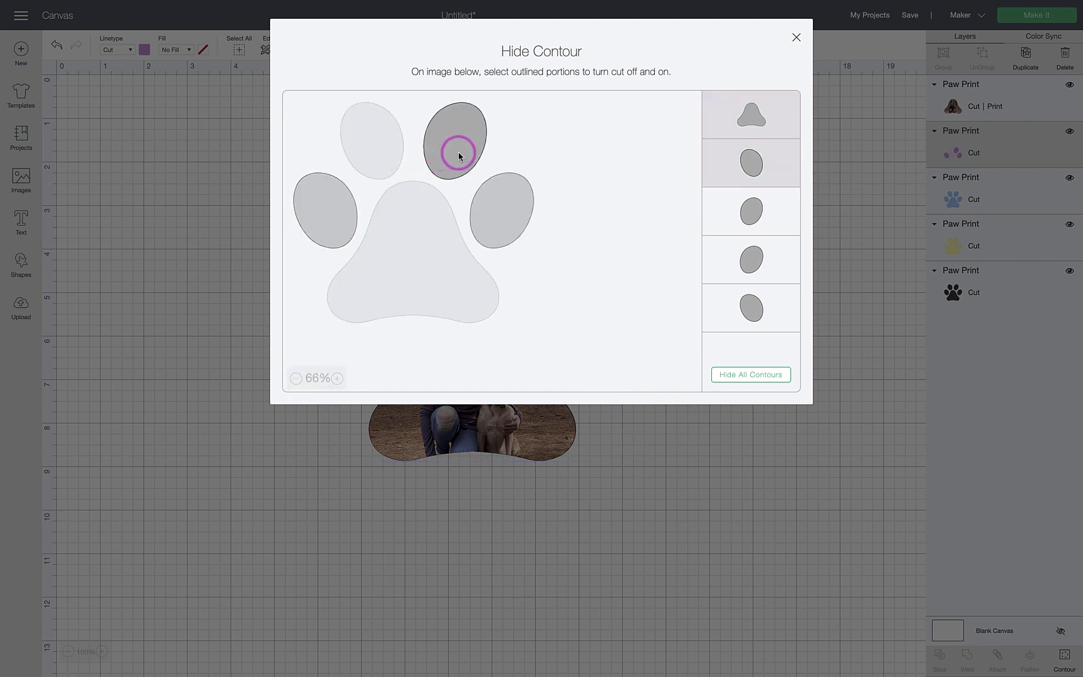
left_click(457, 151)
left_click(491, 206)
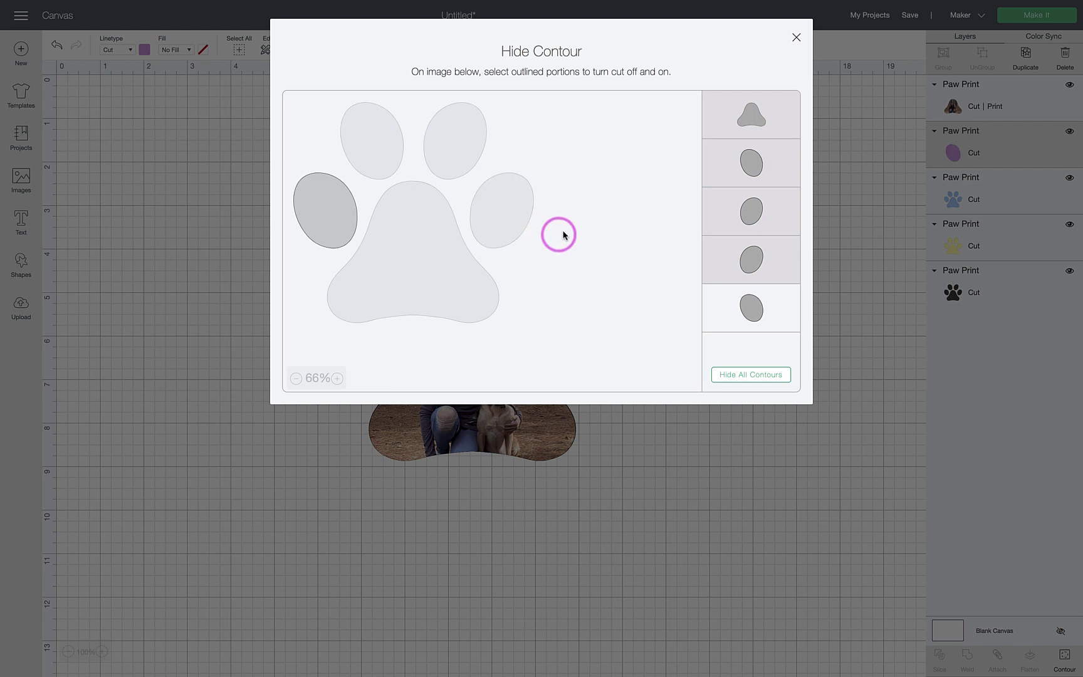
left_click(796, 37)
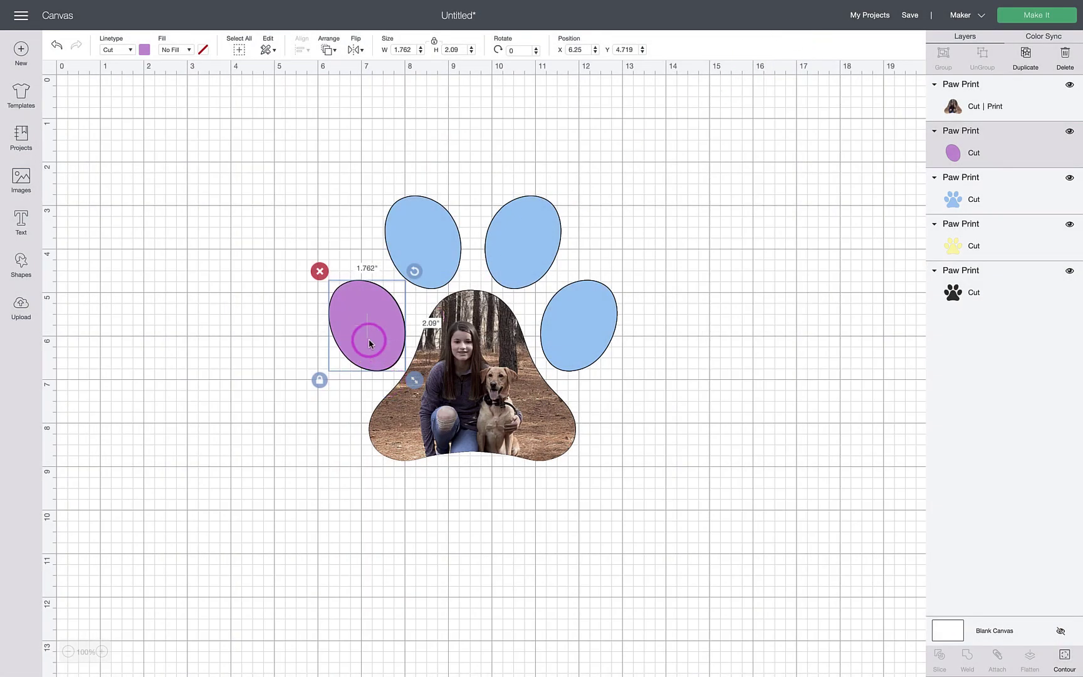
Make the left toe a Print layer filled with the close-up dog photo pattern.
left_click(186, 49)
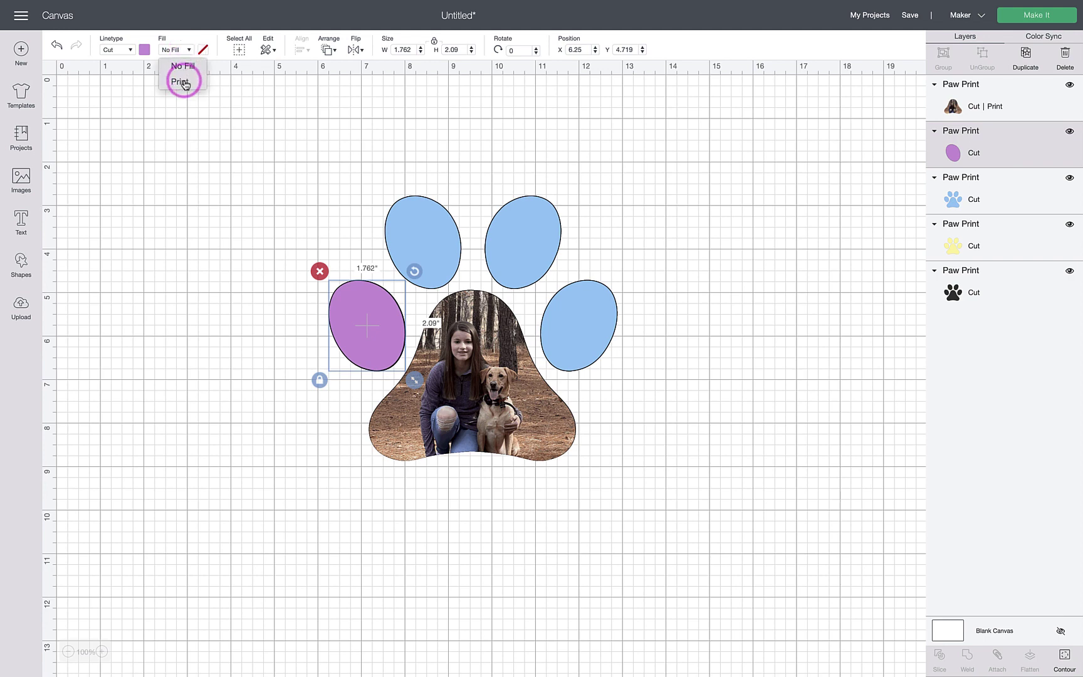
left_click(183, 81)
left_click(203, 50)
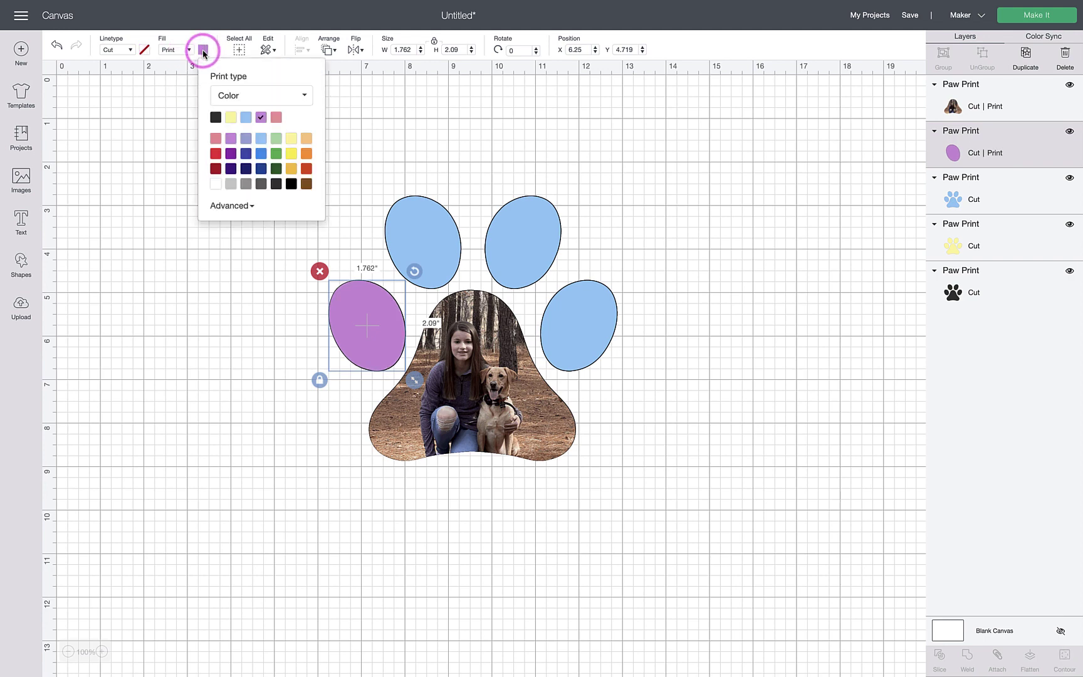
left_click(226, 97)
left_click(233, 131)
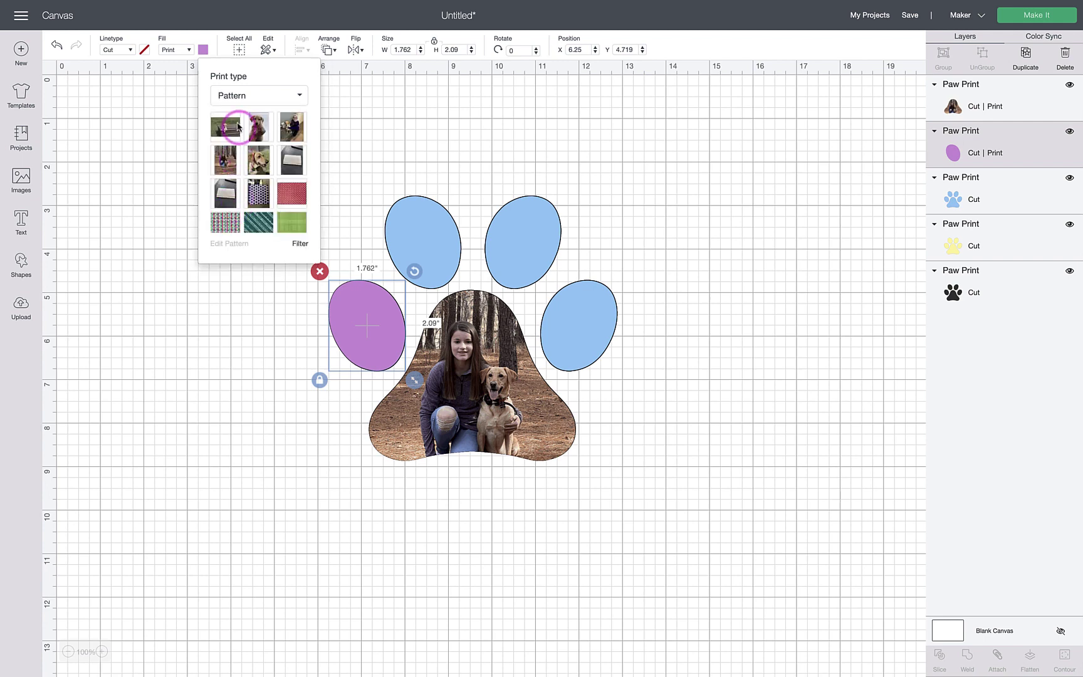
left_click(259, 160)
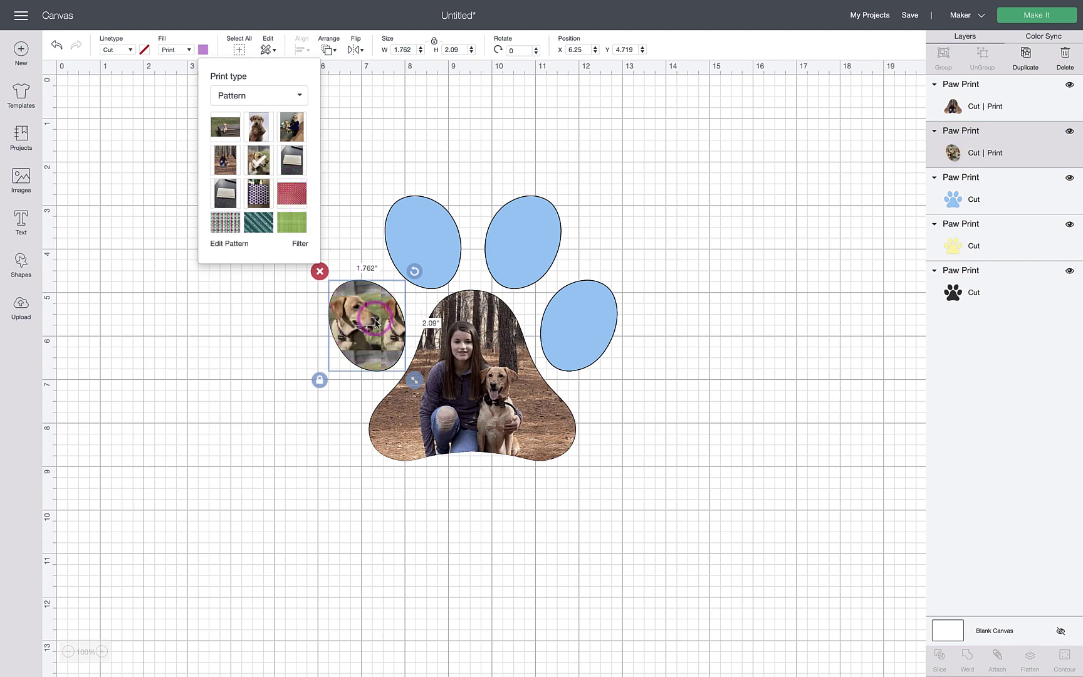
Scale the toe's dog photo to 39 and nudge it vertically so the head fills it.
left_click(231, 243)
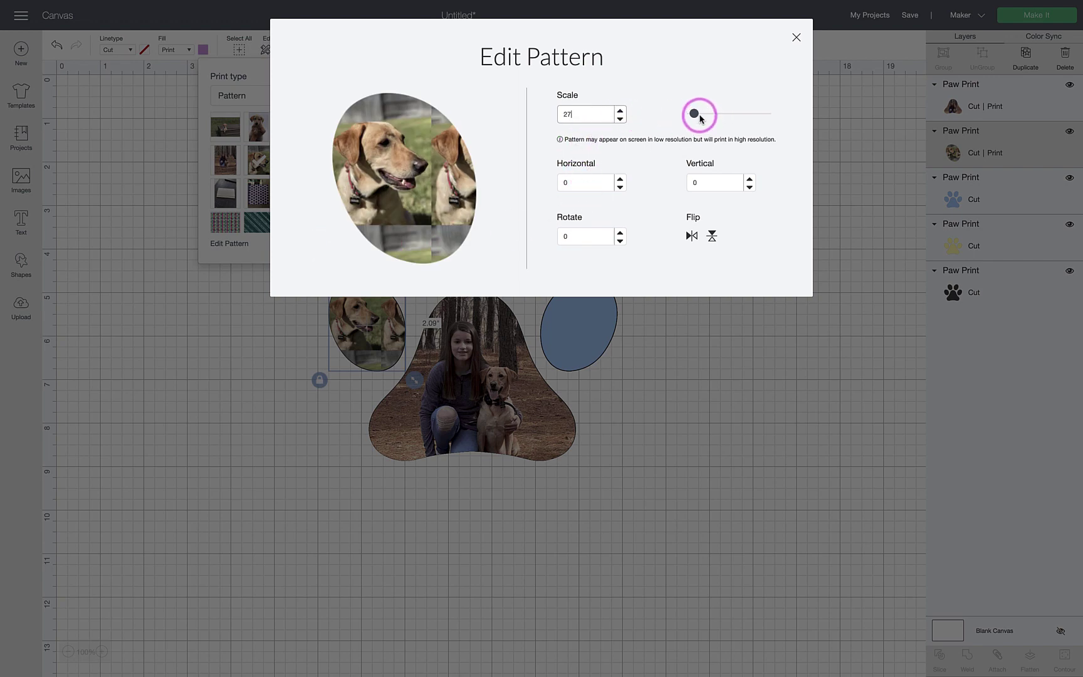
left_click_drag(695, 117, 698, 117)
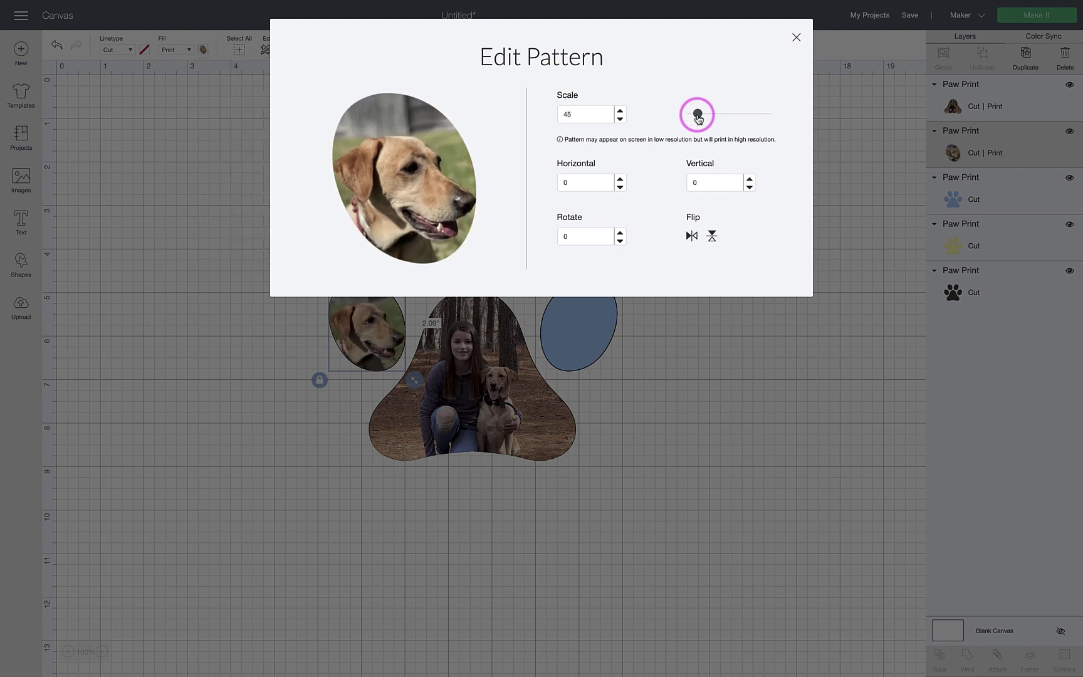
left_click(620, 119)
left_click(620, 119)
left_click(620, 119)
left_click(621, 119)
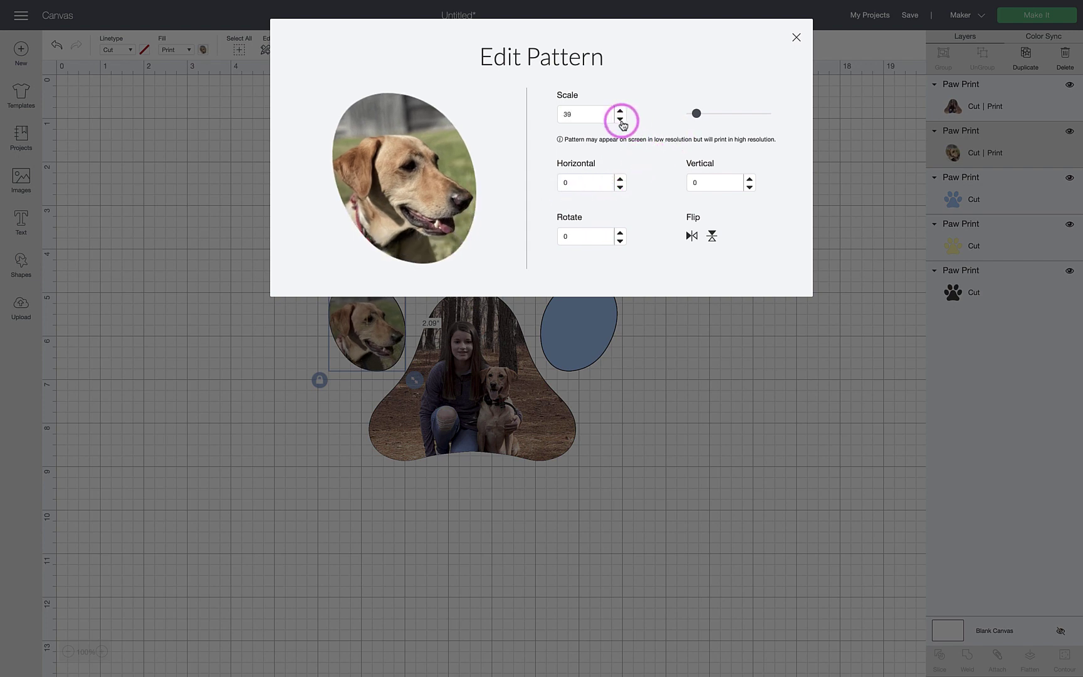
left_click(750, 179)
left_click(749, 179)
left_click(750, 179)
left_click(750, 179)
left_click(795, 37)
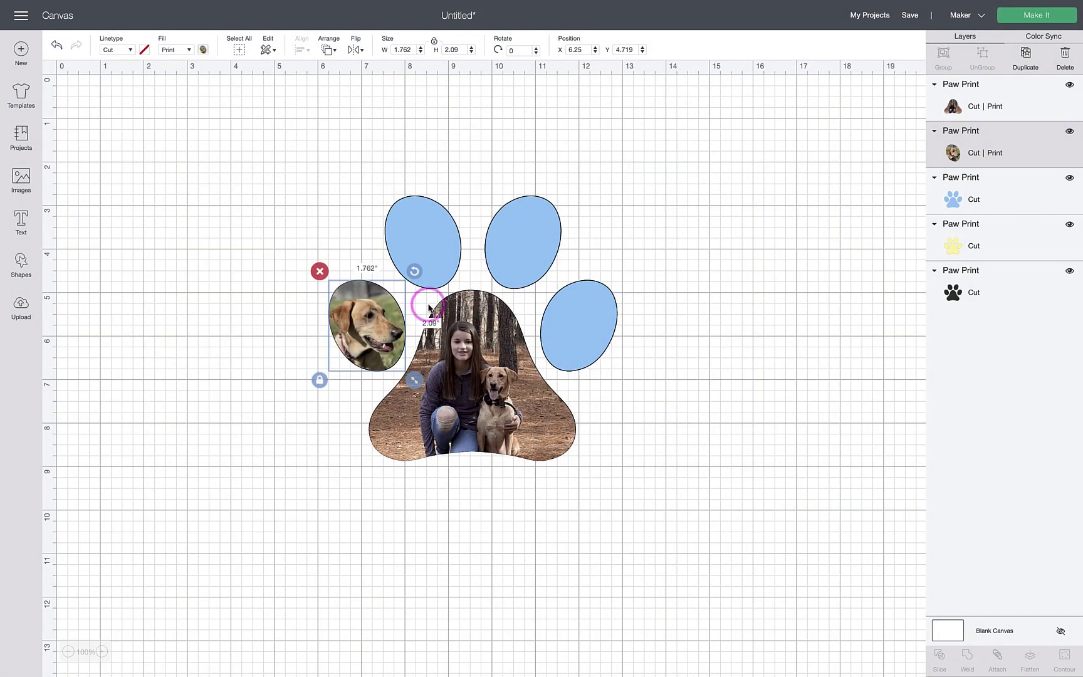
Contour the blue paw down to its top-left toe, hiding the pad and other three toes.
left_click(1043, 186)
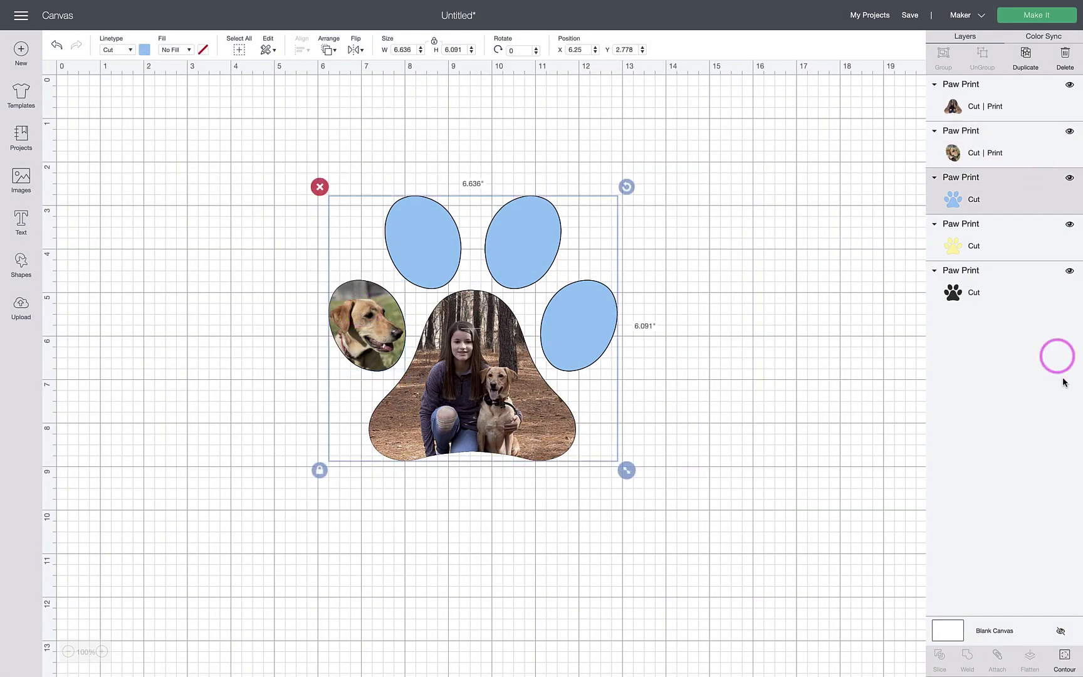
left_click(988, 216)
left_click(1063, 658)
left_click(296, 379)
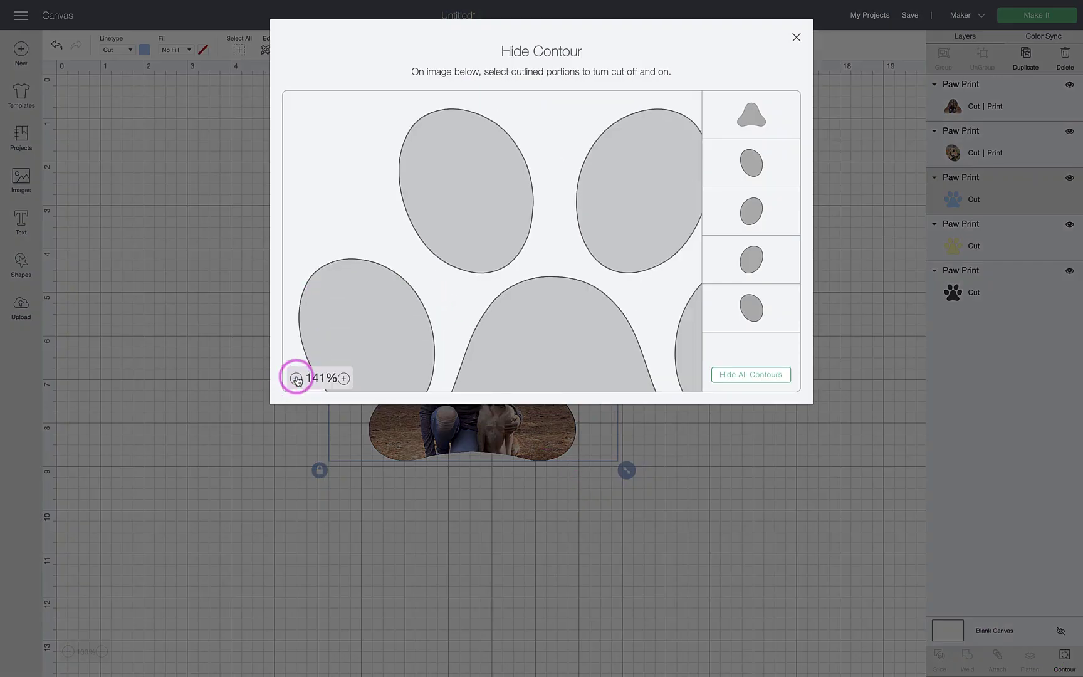
left_click(297, 378)
left_click(348, 288)
left_click(466, 312)
left_click(537, 179)
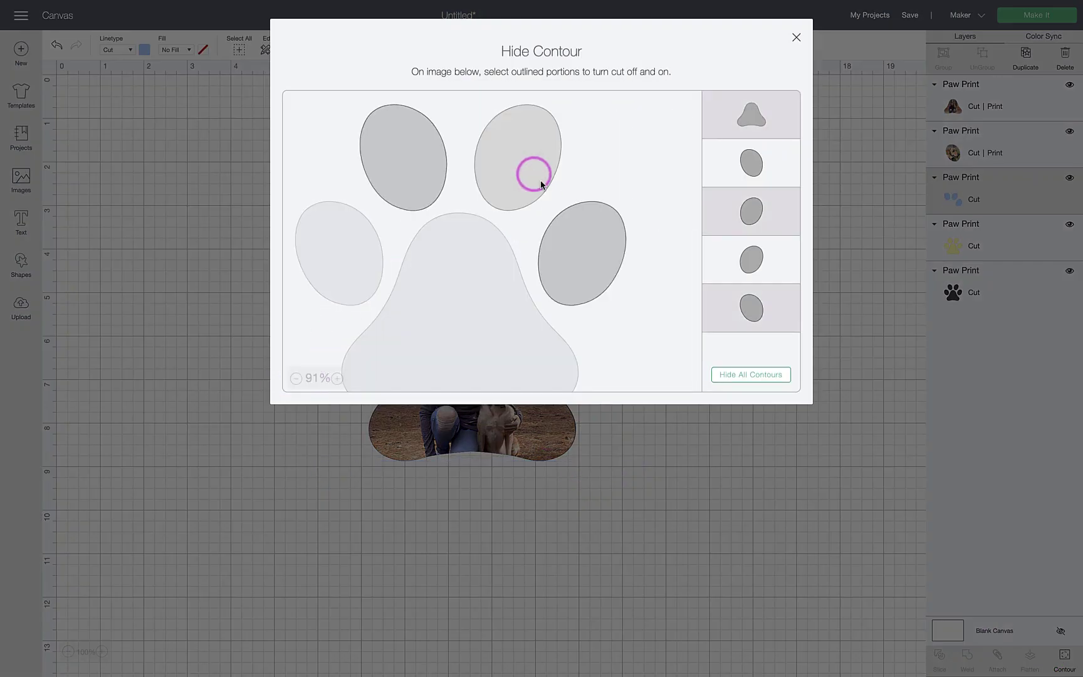
left_click(575, 233)
left_click(795, 38)
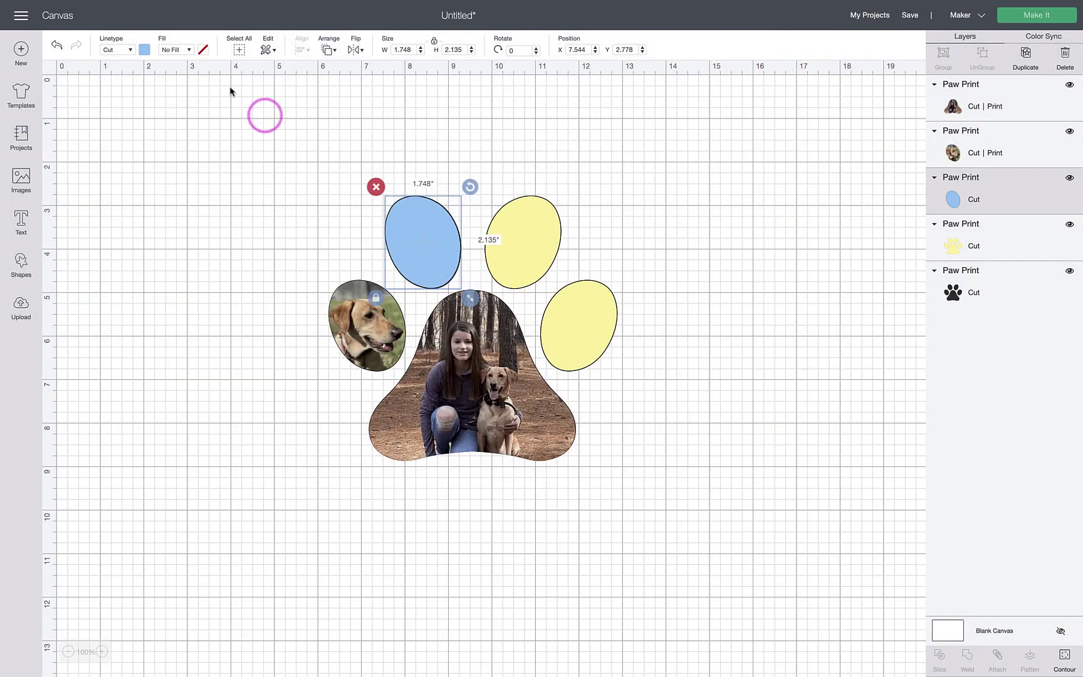
Make the top-left toe a Print layer filled with the dog-on-a-bench photo pattern.
left_click(188, 49)
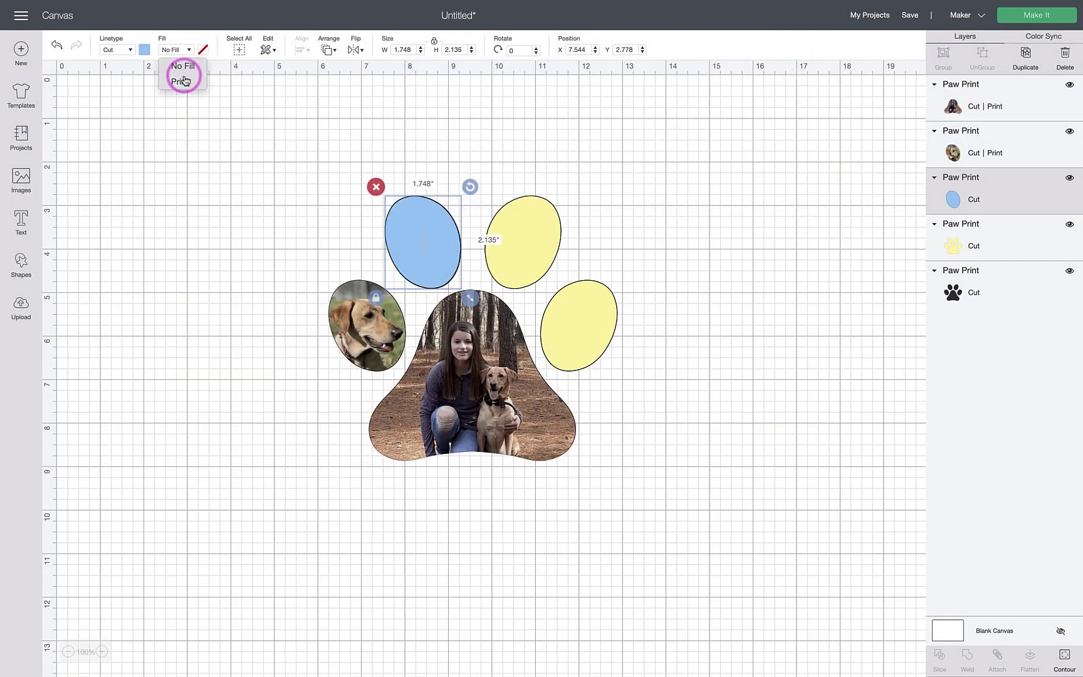
left_click(183, 80)
left_click(202, 50)
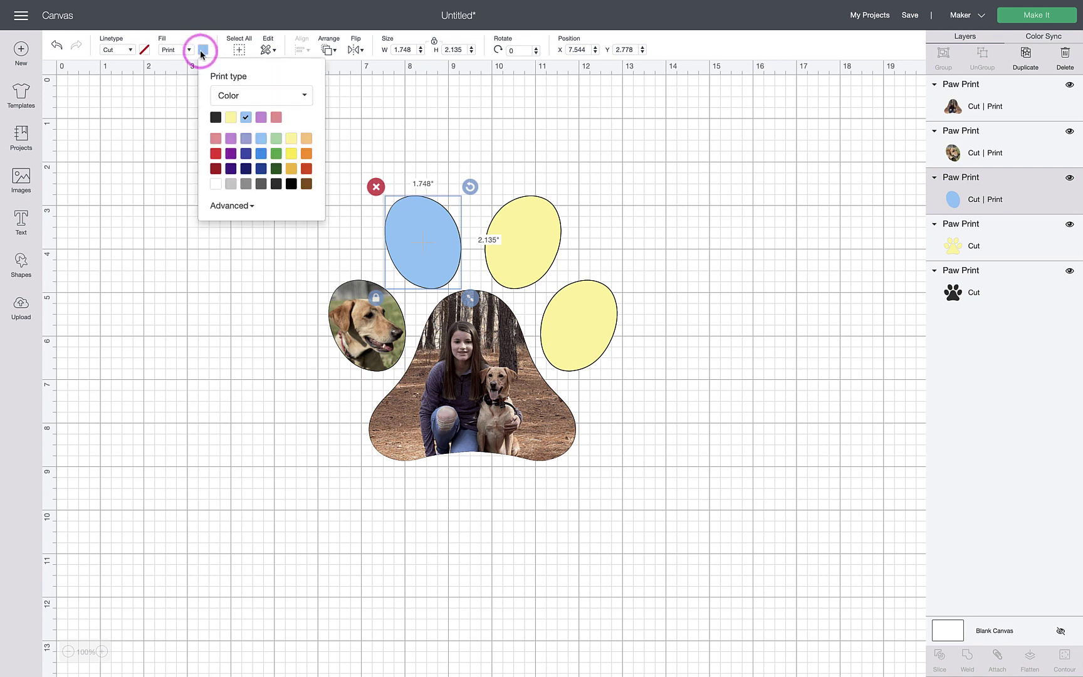
left_click(246, 97)
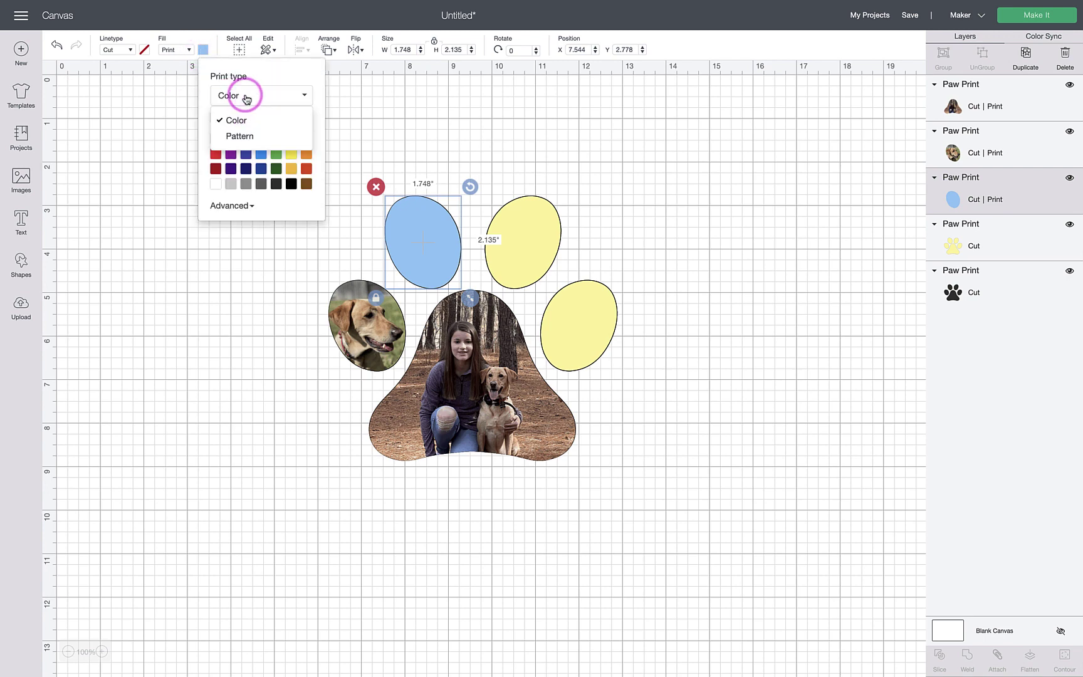
left_click(245, 136)
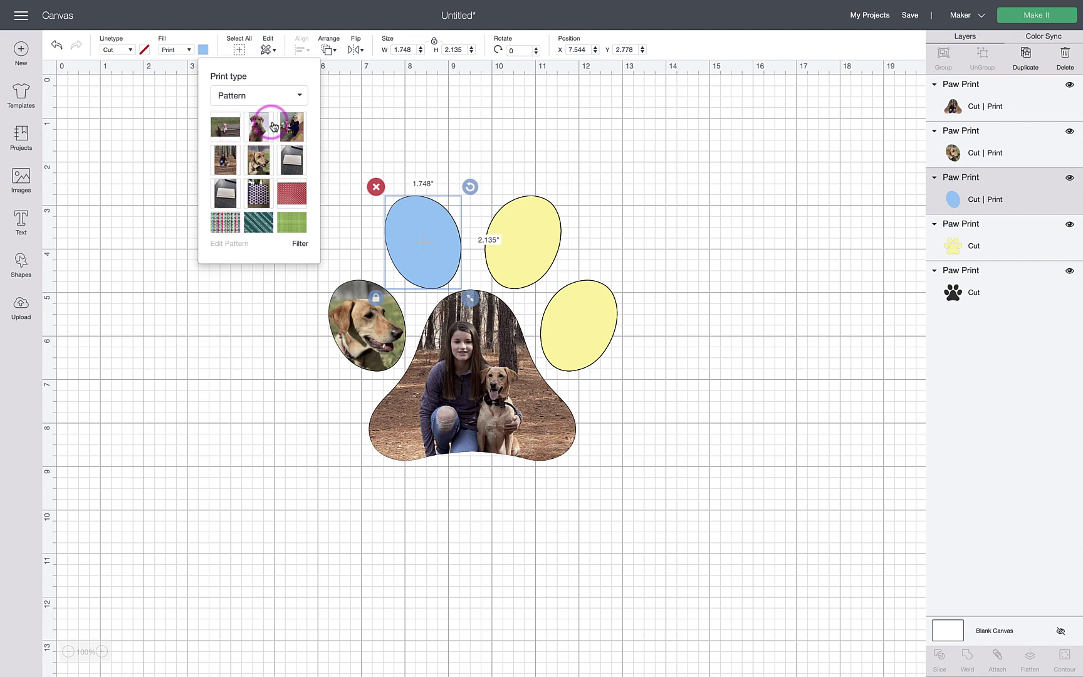
left_click(227, 130)
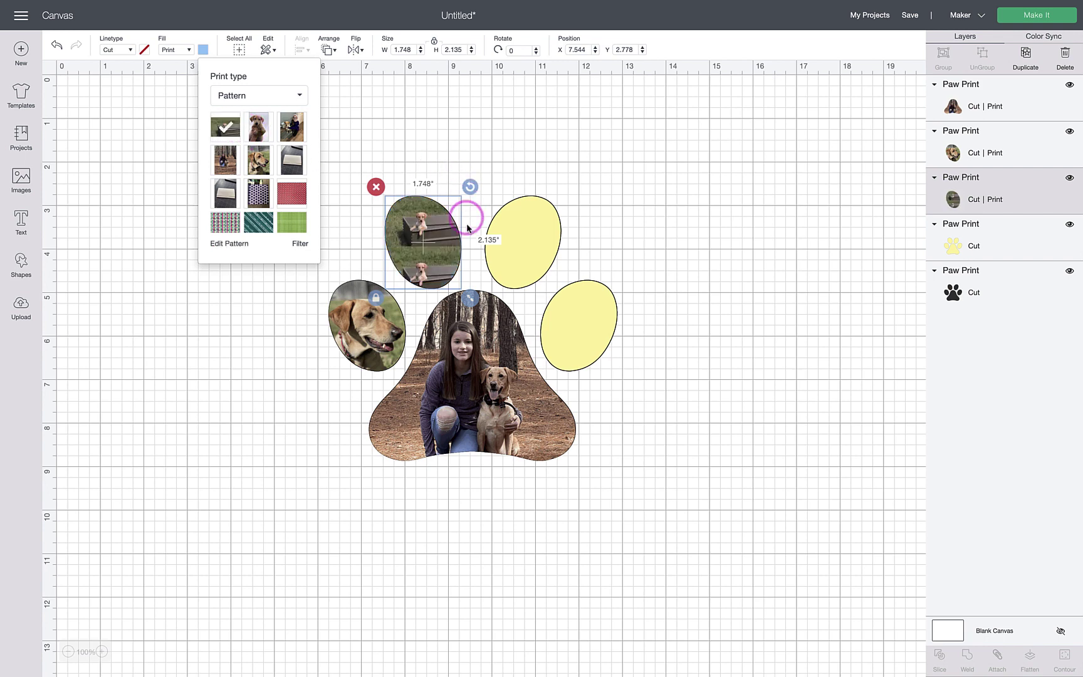
Enlarge the puppy-on-a-bench photo fill and nudge it left within the top-left toe.
left_click(229, 243)
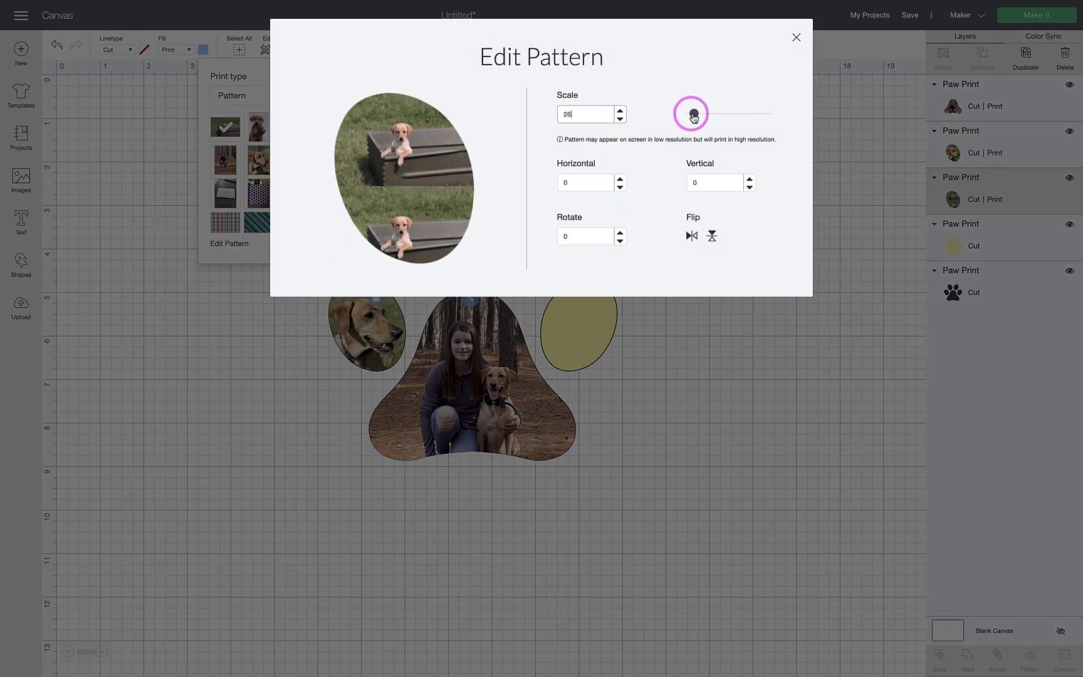
left_click_drag(693, 113, 698, 117)
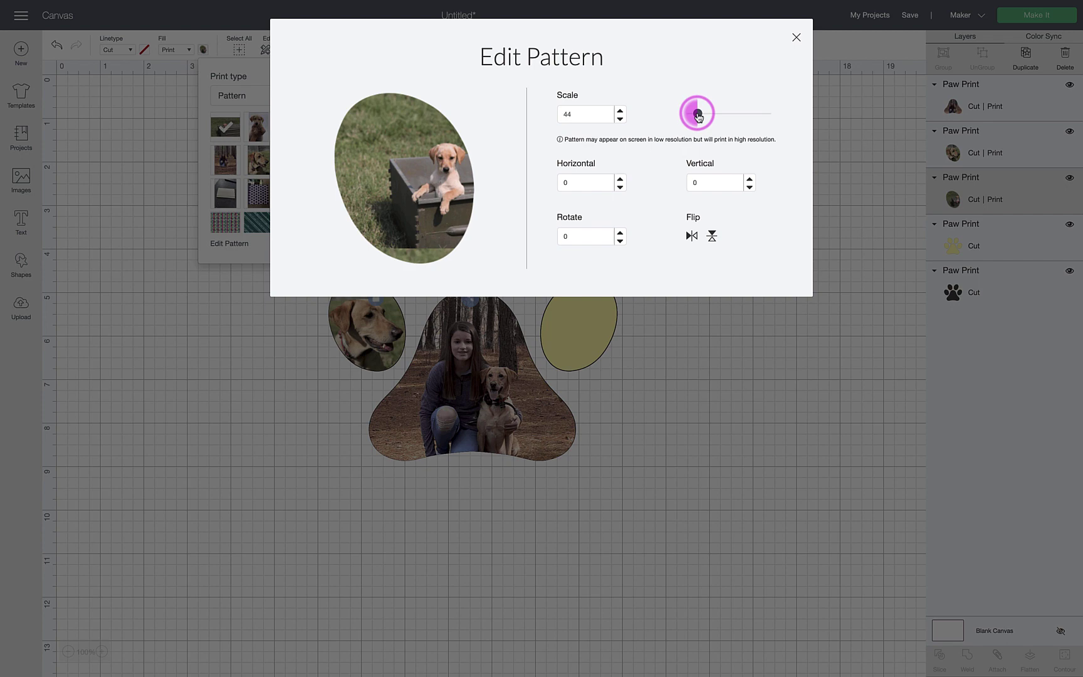
left_click(620, 188)
left_click(620, 188)
left_click(620, 188)
left_click(619, 188)
left_click(620, 188)
left_click(620, 188)
left_click(619, 188)
left_click(620, 188)
left_click(620, 188)
left_click(619, 188)
left_click(620, 188)
left_click(619, 188)
left_click(619, 188)
left_click(620, 188)
left_click(620, 188)
left_click(620, 188)
left_click(620, 188)
Set the puppy photo pattern to scale 65 and shift it left to horizontal -48.
left_click(451, 237)
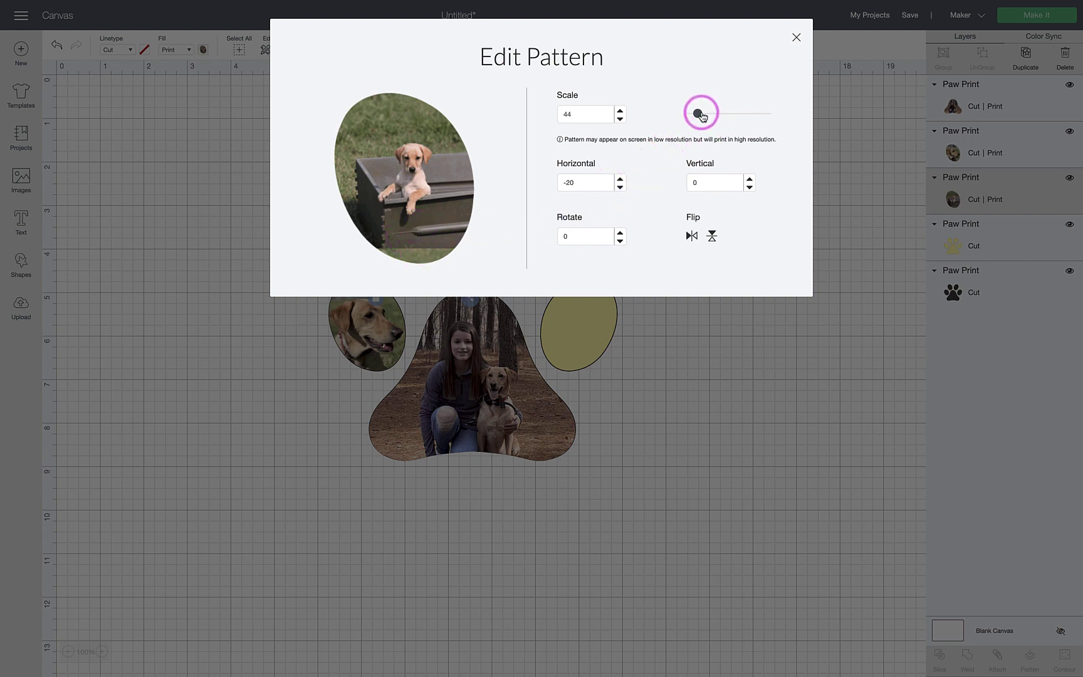
left_click_drag(703, 116, 667, 117)
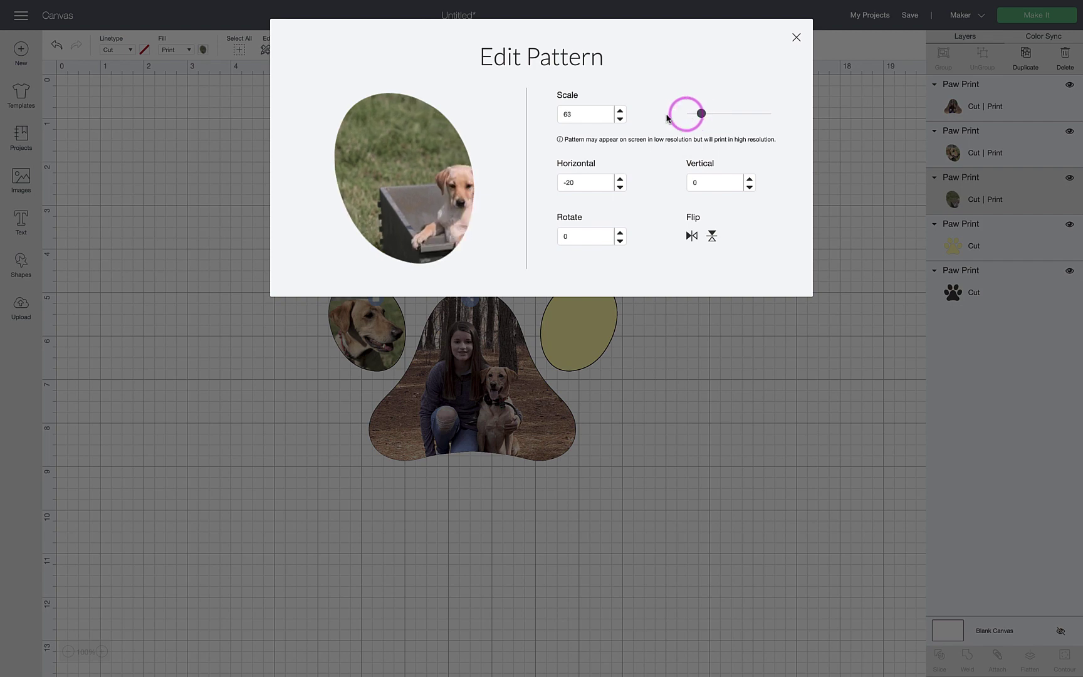
left_click(622, 111)
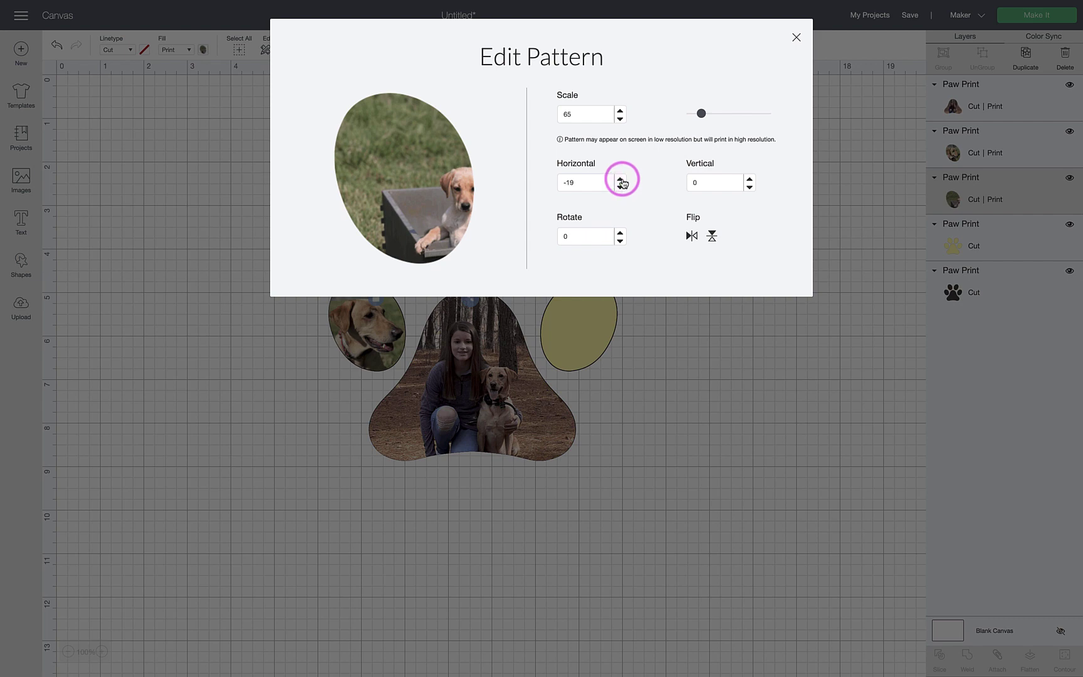
left_click(619, 187)
left_click(619, 187)
left_click(619, 187)
left_click(620, 188)
left_click(620, 187)
left_click(619, 188)
left_click(620, 187)
left_click(619, 187)
left_click(619, 187)
left_click(620, 187)
left_click(620, 188)
left_click(619, 188)
left_click(620, 187)
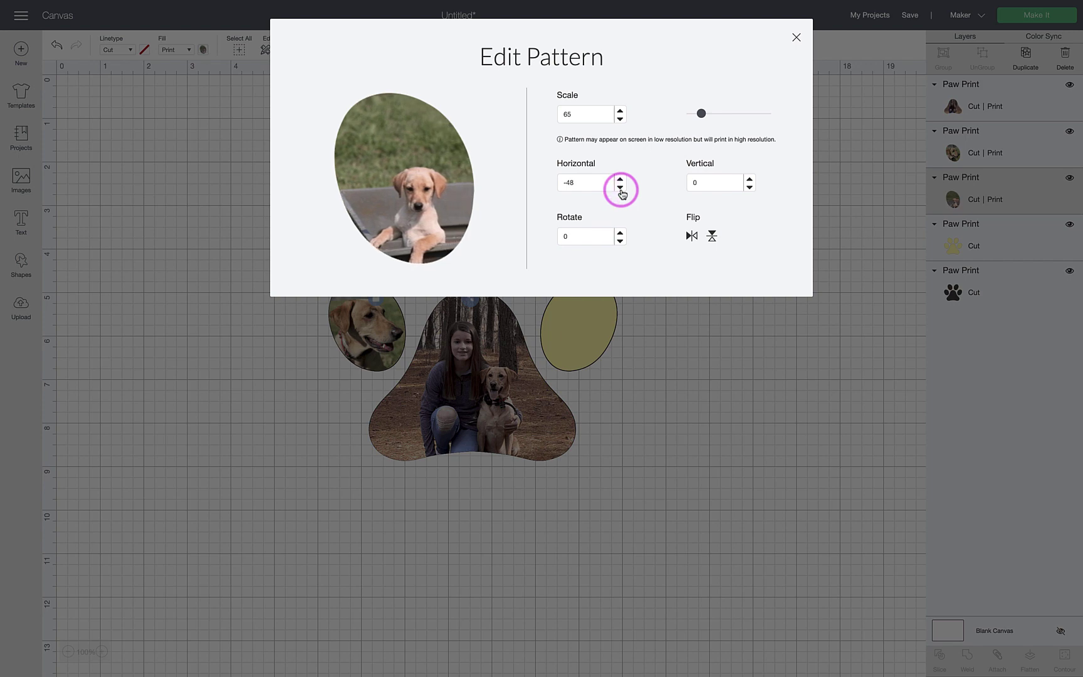
Shift the puppy photo pattern to vertical 17 so the puppy sits inside the toe.
left_click(750, 179)
left_click(749, 179)
left_click(749, 179)
left_click(749, 179)
left_click(750, 179)
left_click(749, 179)
left_click(749, 180)
left_click(749, 179)
left_click(749, 179)
left_click(750, 179)
left_click(749, 179)
left_click(749, 179)
left_click(750, 179)
left_click(750, 180)
left_click(749, 179)
left_click(749, 179)
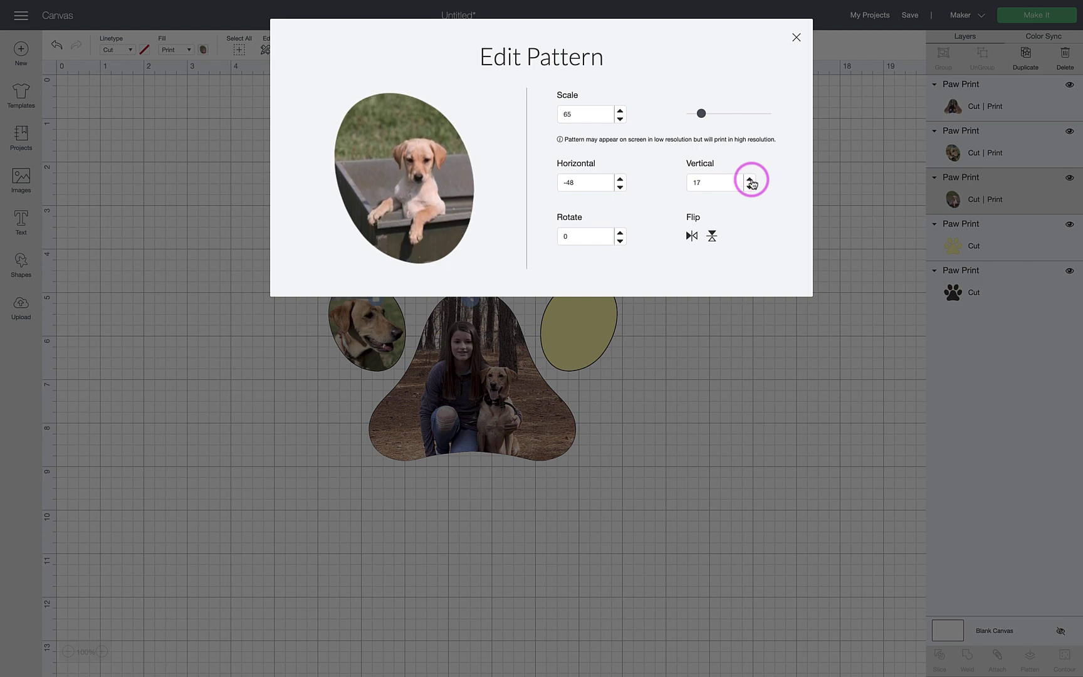
Contour the yellow Paw Print layer, hiding the pad, top-left, left and right toes to keep the top-right toe.
left_click(795, 36)
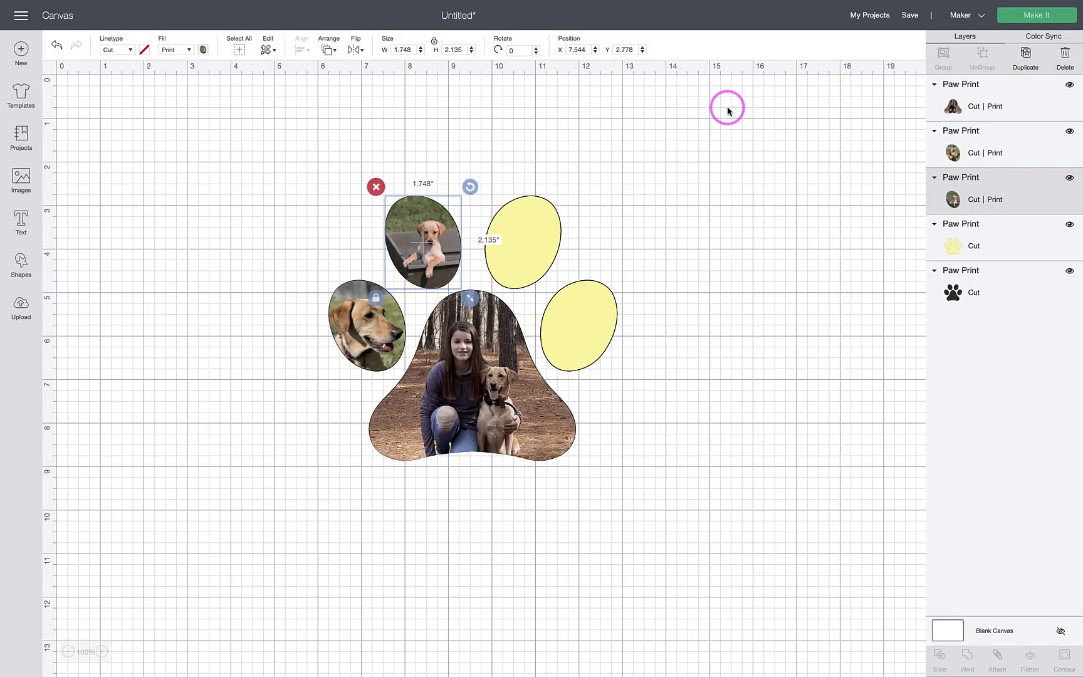
left_click(992, 242)
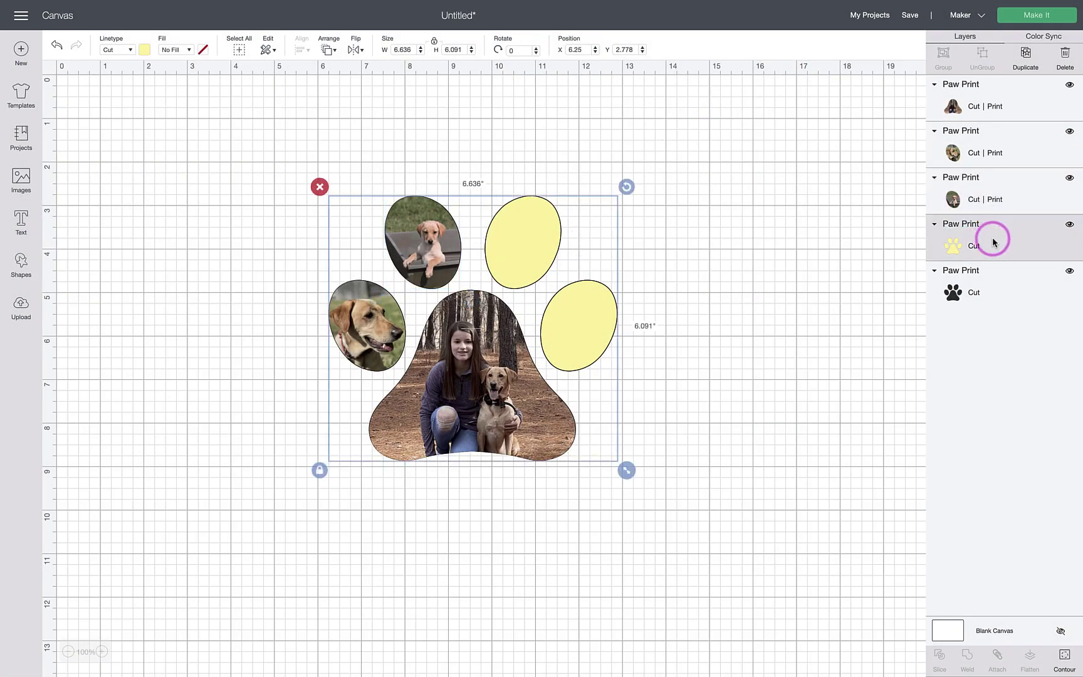
left_click(1065, 655)
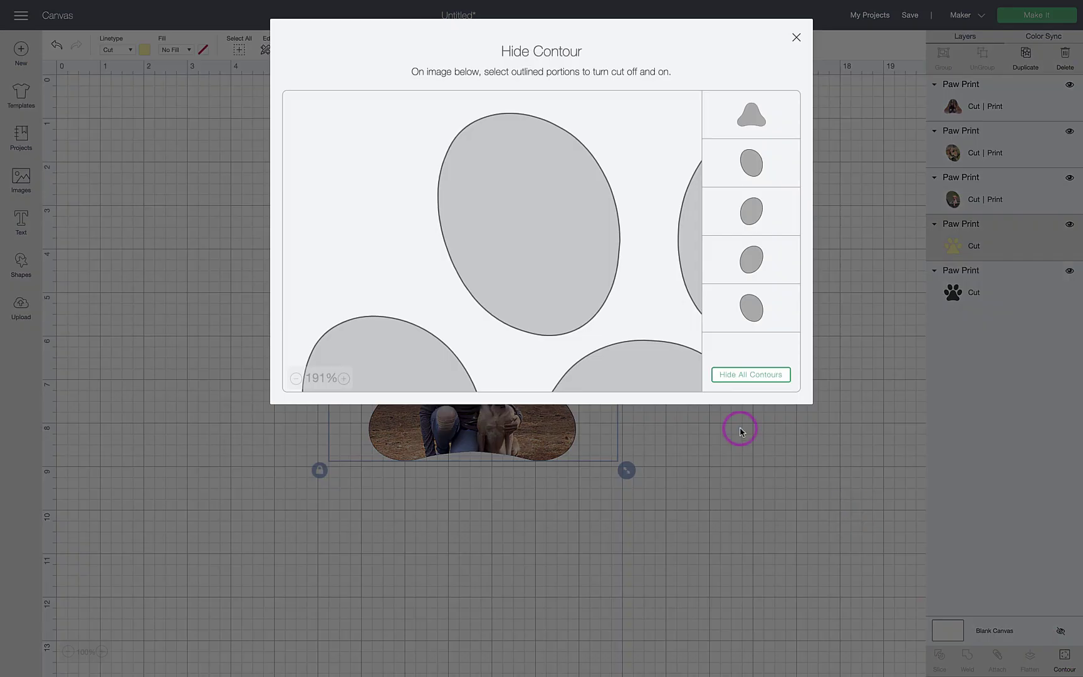
left_click(295, 378)
left_click(296, 379)
left_click(296, 378)
left_click(366, 317)
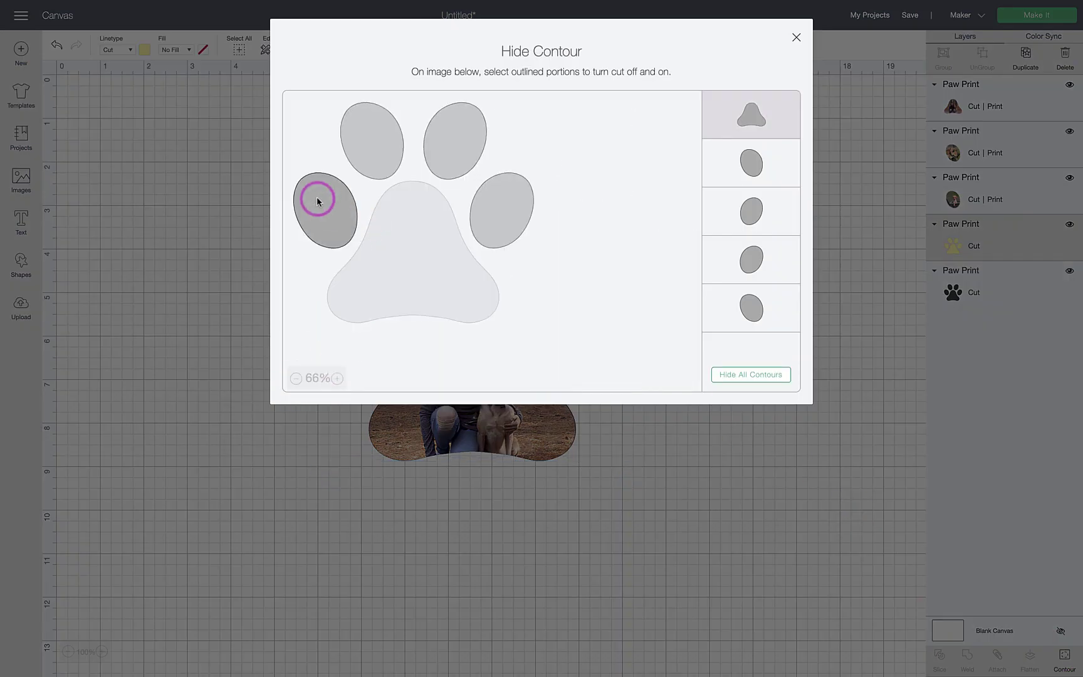
left_click(381, 133)
left_click(331, 209)
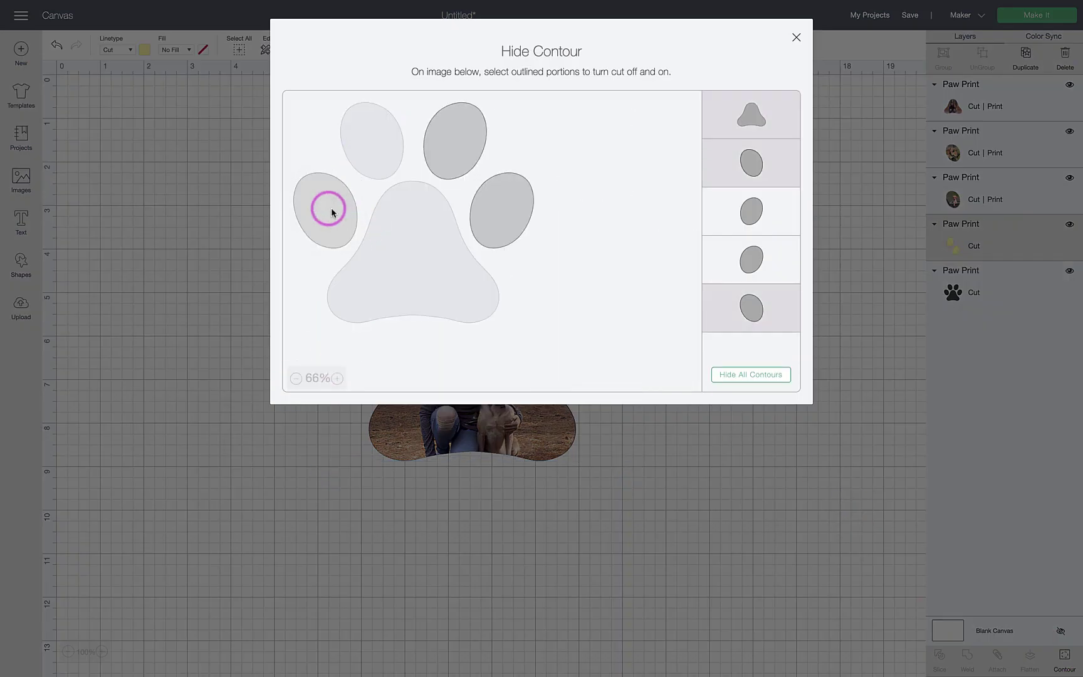
left_click(486, 213)
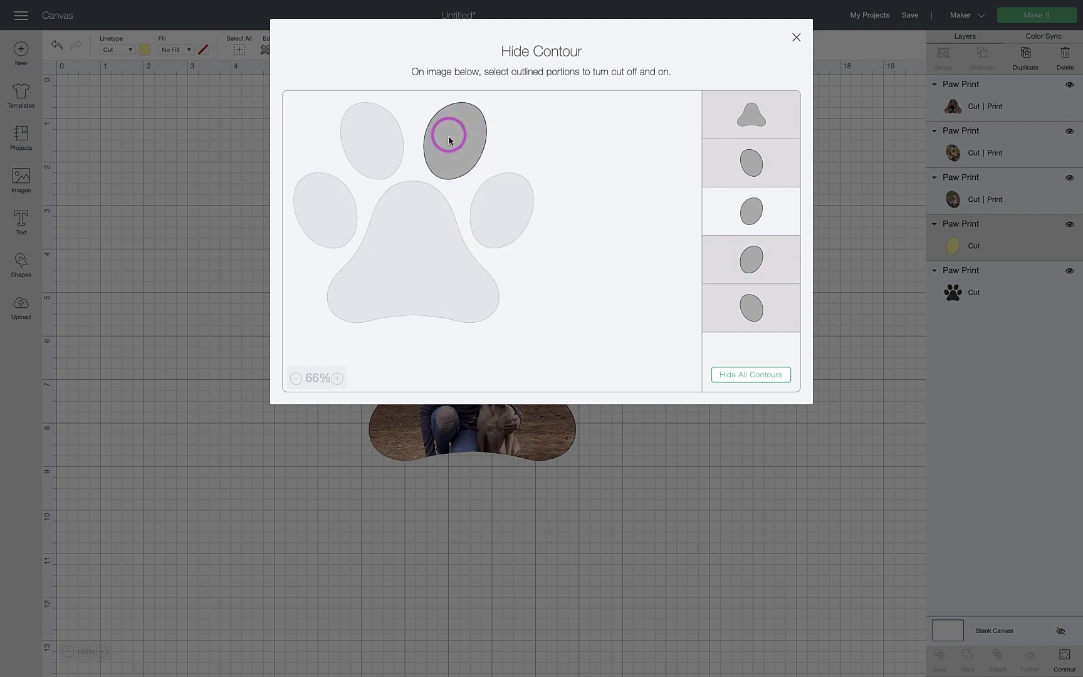
left_click(796, 37)
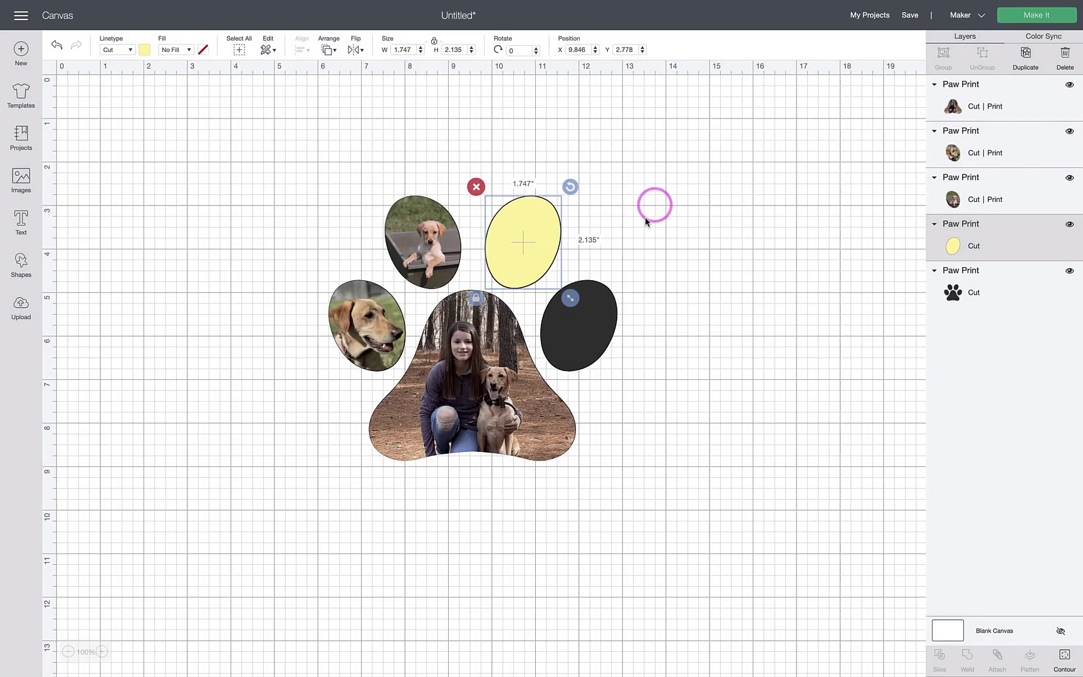
Give the top-right toe a Print > Pattern fill of the girl-hugging-dog photo at scale 42.
left_click(187, 51)
left_click(180, 79)
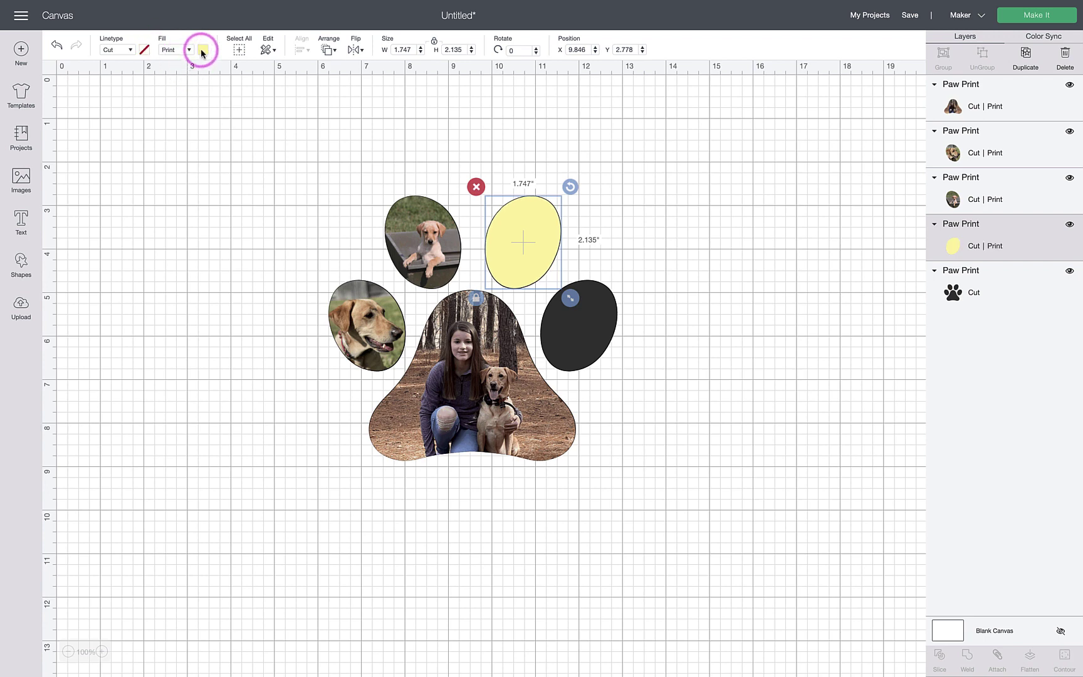
left_click(202, 50)
left_click(227, 94)
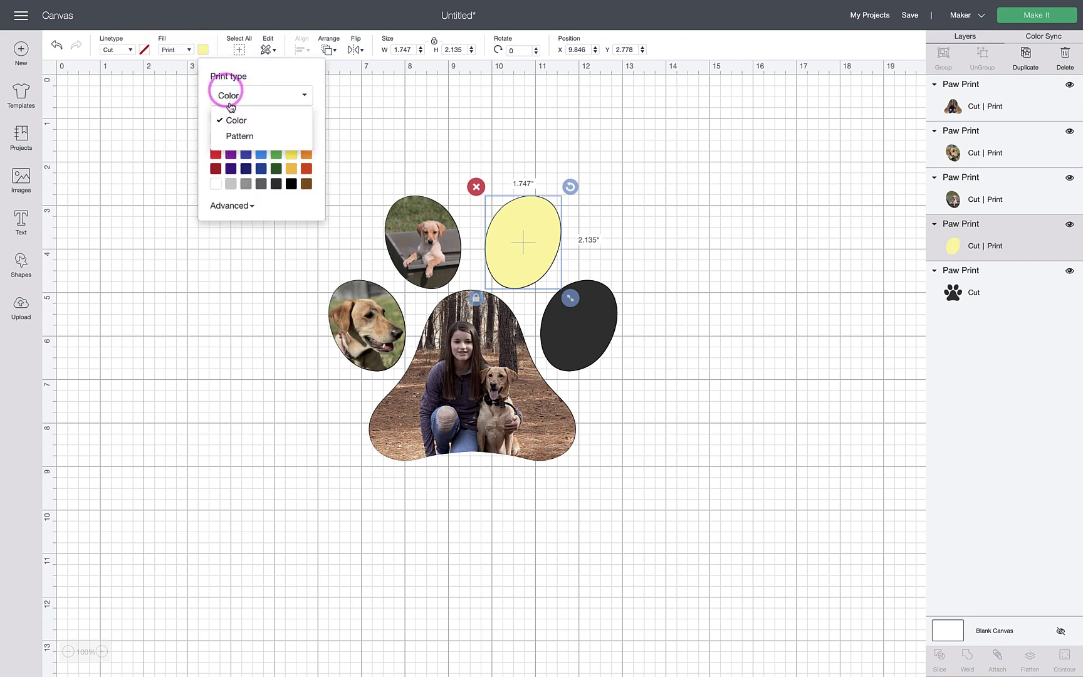
left_click(236, 131)
left_click(219, 243)
left_click(291, 127)
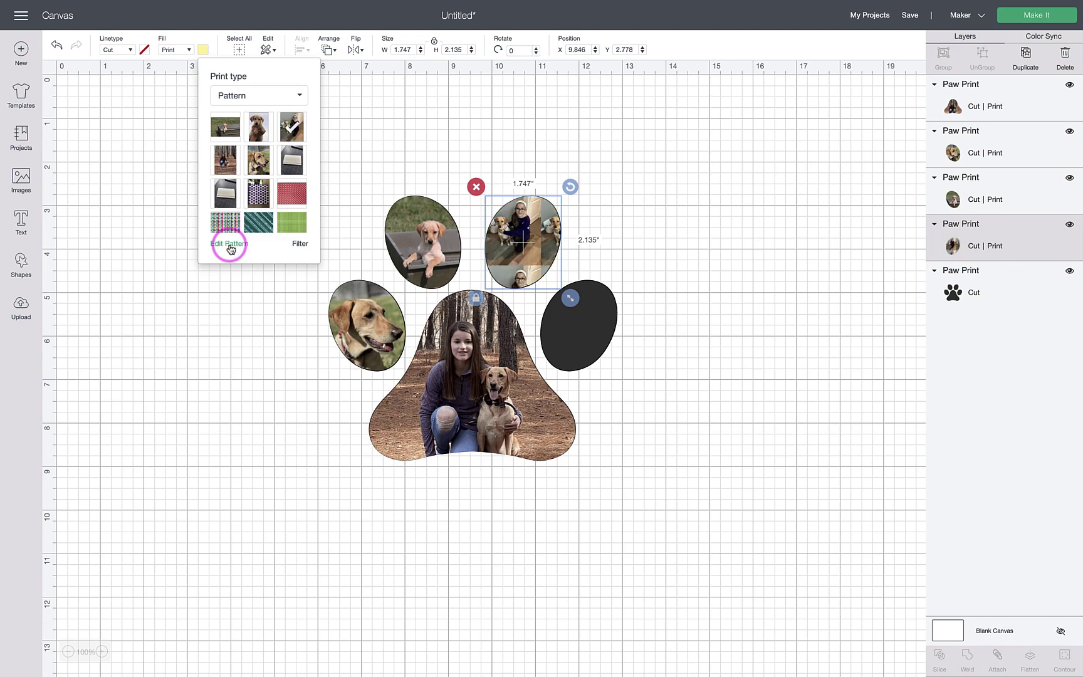
left_click(225, 244)
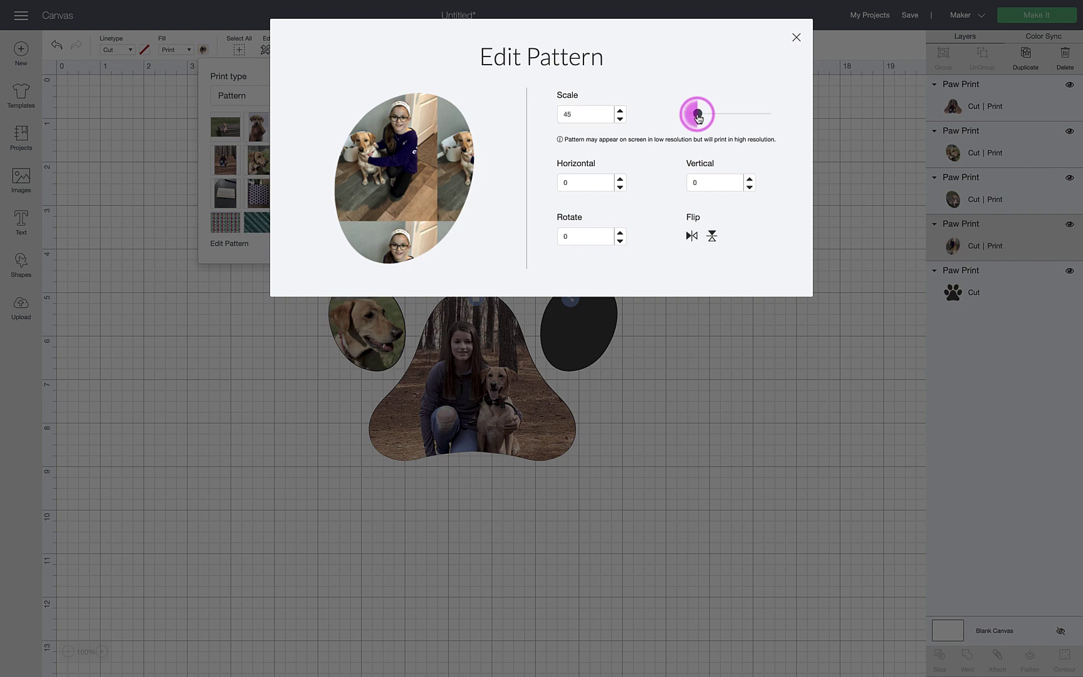
left_click_drag(697, 116, 697, 116)
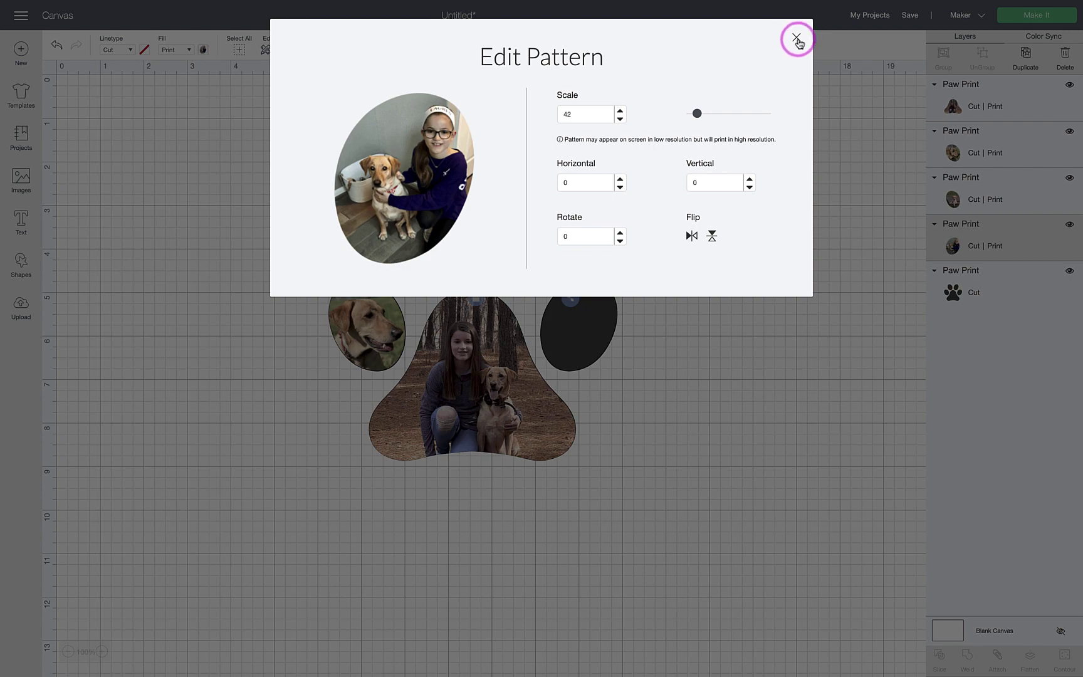
left_click(797, 41)
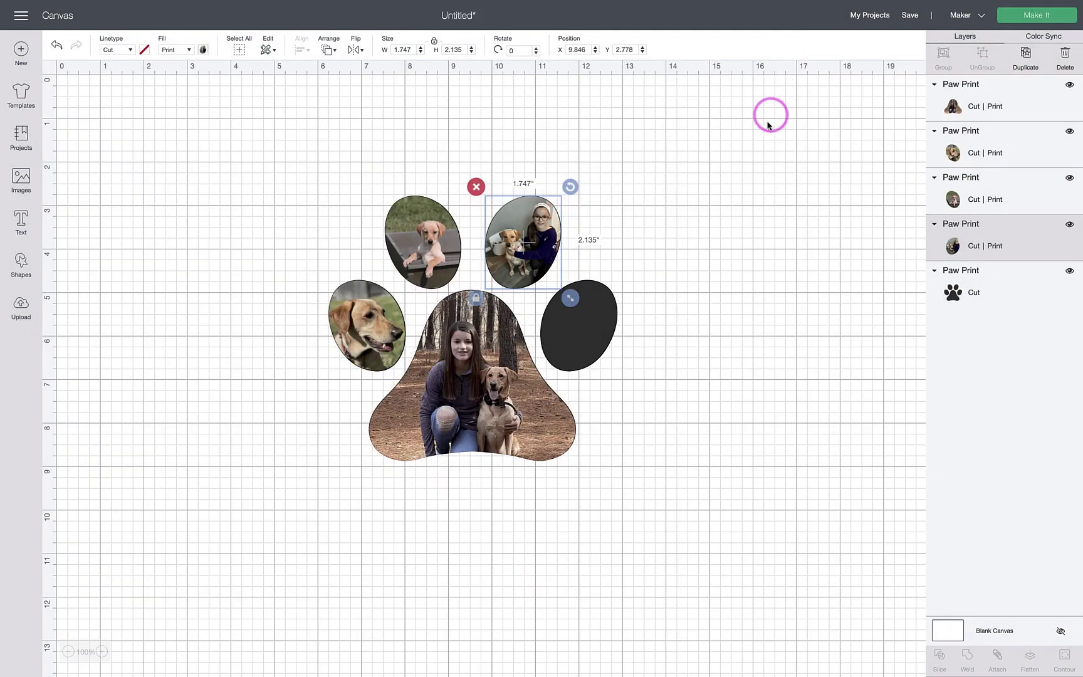
Contour the black Paw Print layer, hiding the pad, left, top-left and top-right toes to keep the right toe.
left_click(999, 285)
left_click(1064, 657)
left_click(296, 378)
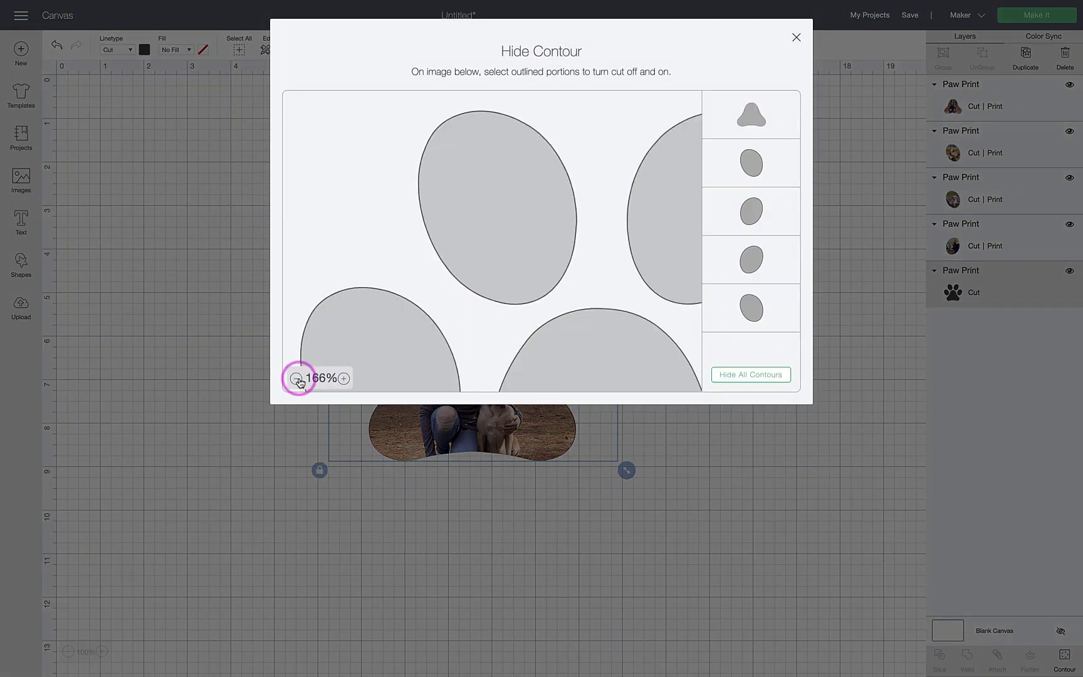
left_click(296, 378)
left_click(296, 377)
left_click(296, 378)
left_click(341, 294)
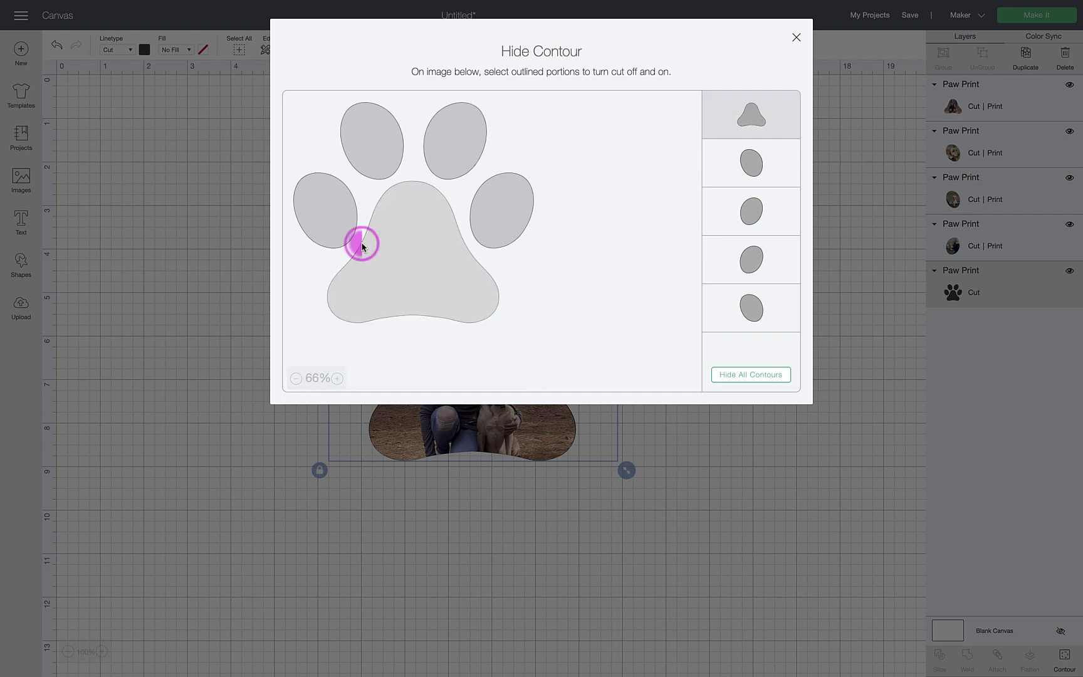
left_click(351, 235)
left_click(367, 163)
left_click(476, 131)
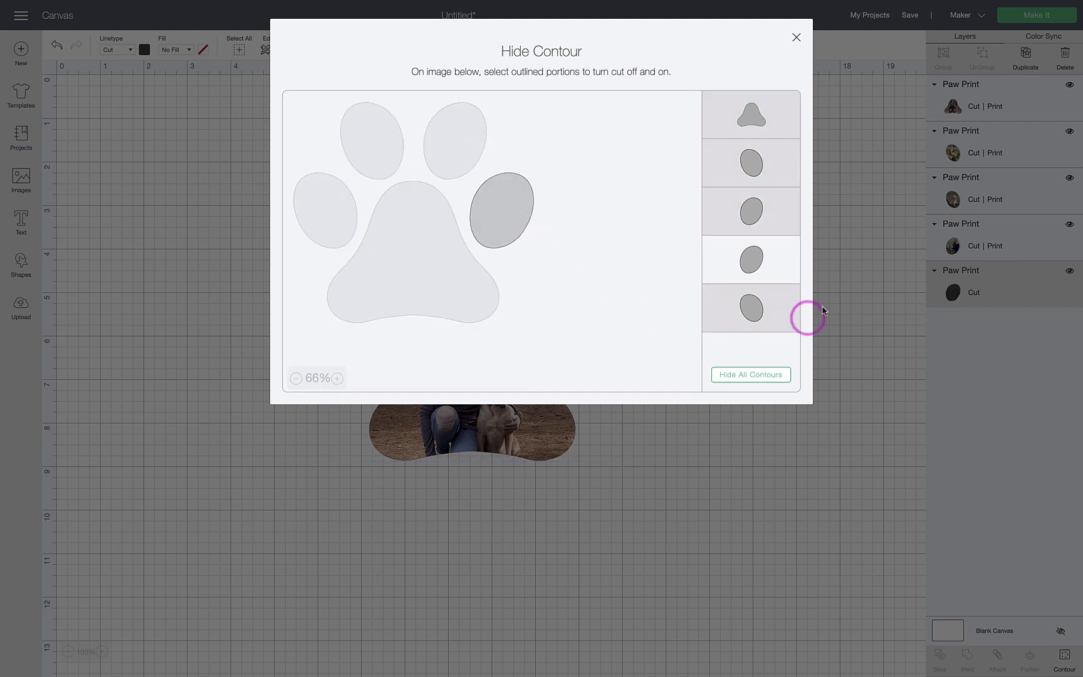
left_click(796, 37)
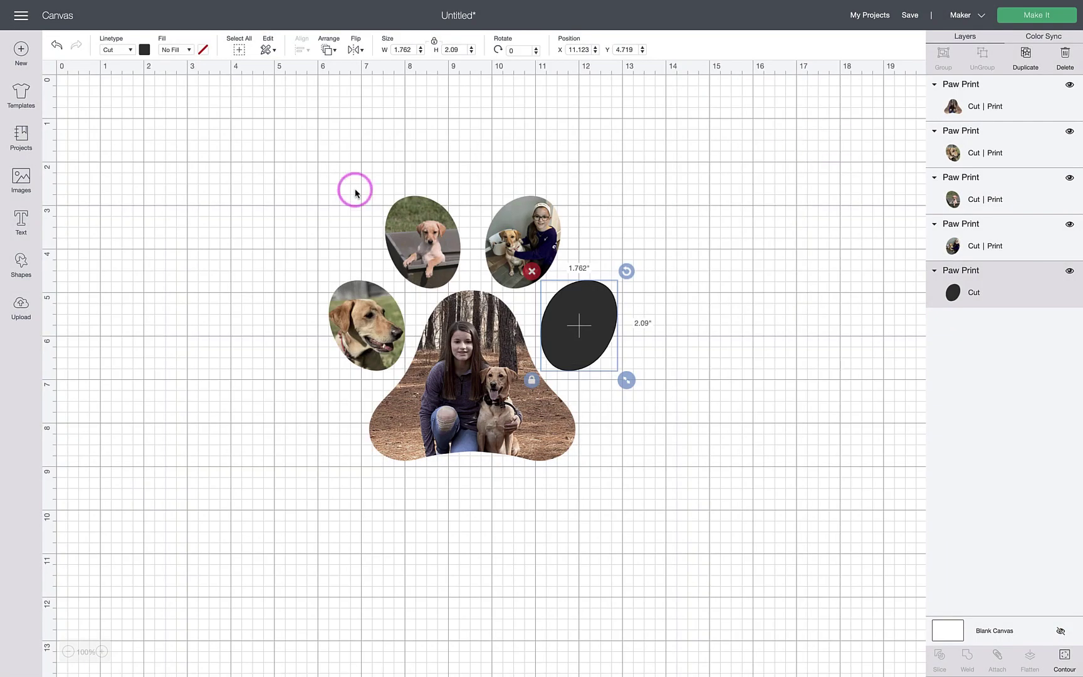
Give the right toe a Print > Pattern fill of the close-up puppy photo, enlarged to scale 42.
left_click(190, 50)
left_click(183, 80)
left_click(201, 50)
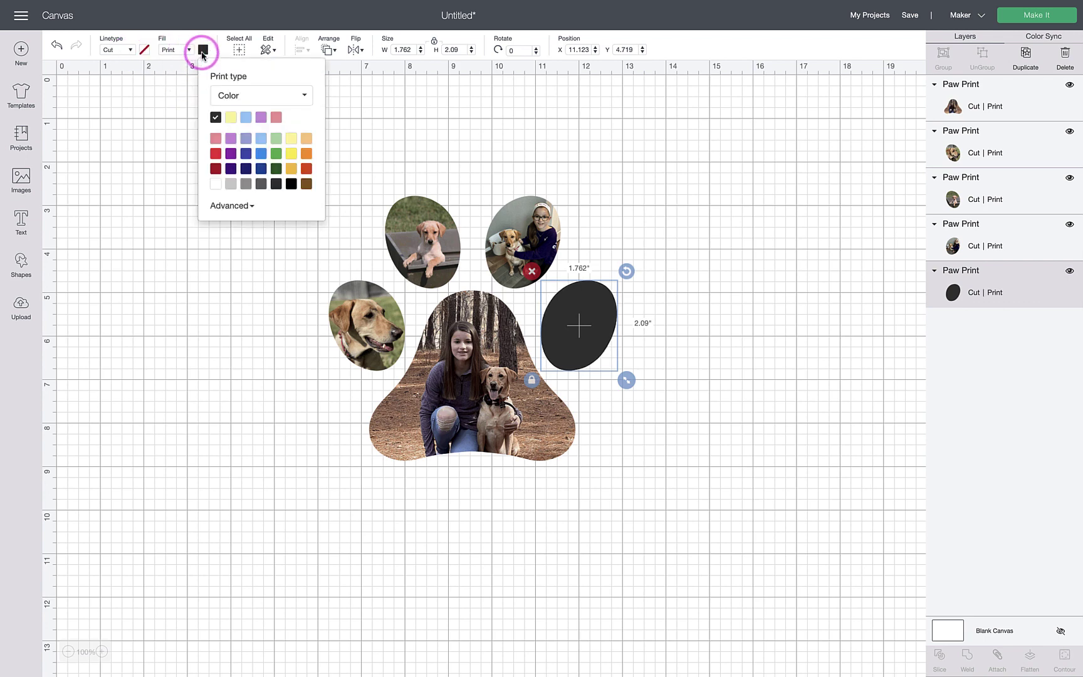
left_click(229, 93)
left_click(239, 128)
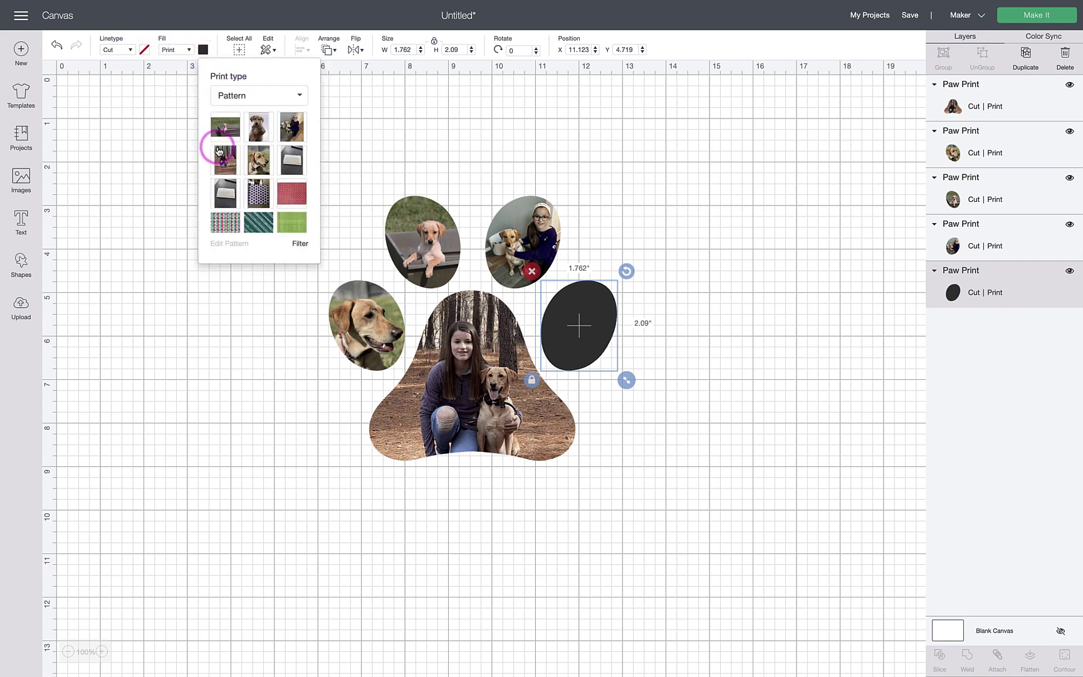
left_click(257, 125)
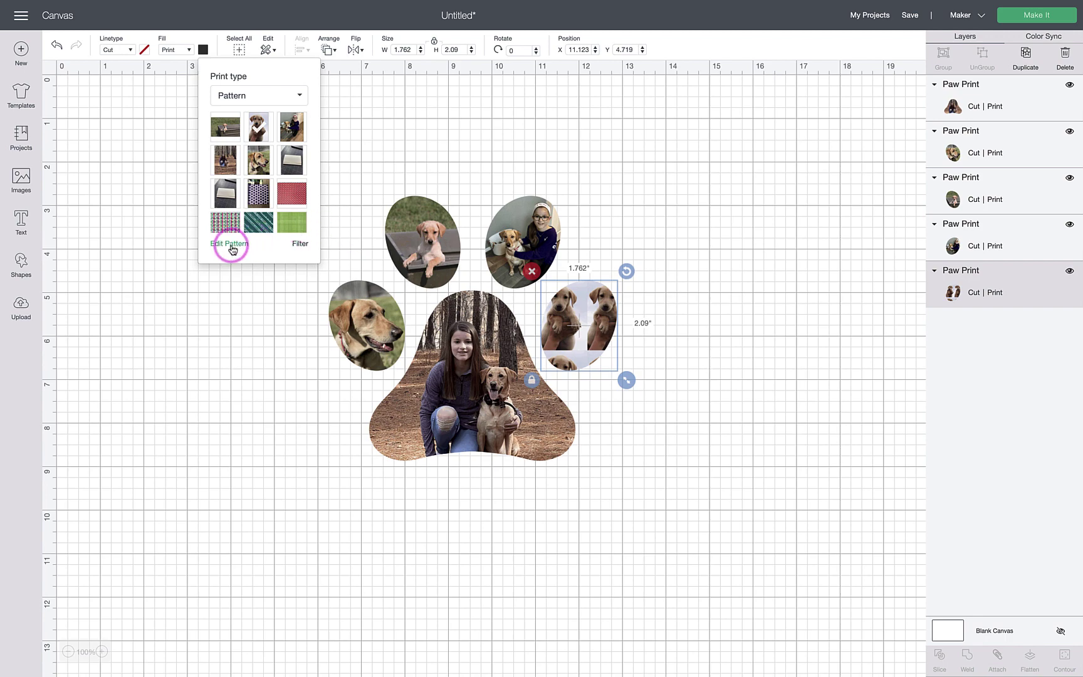
left_click(230, 243)
left_click_drag(608, 128, 699, 115)
left_click(797, 36)
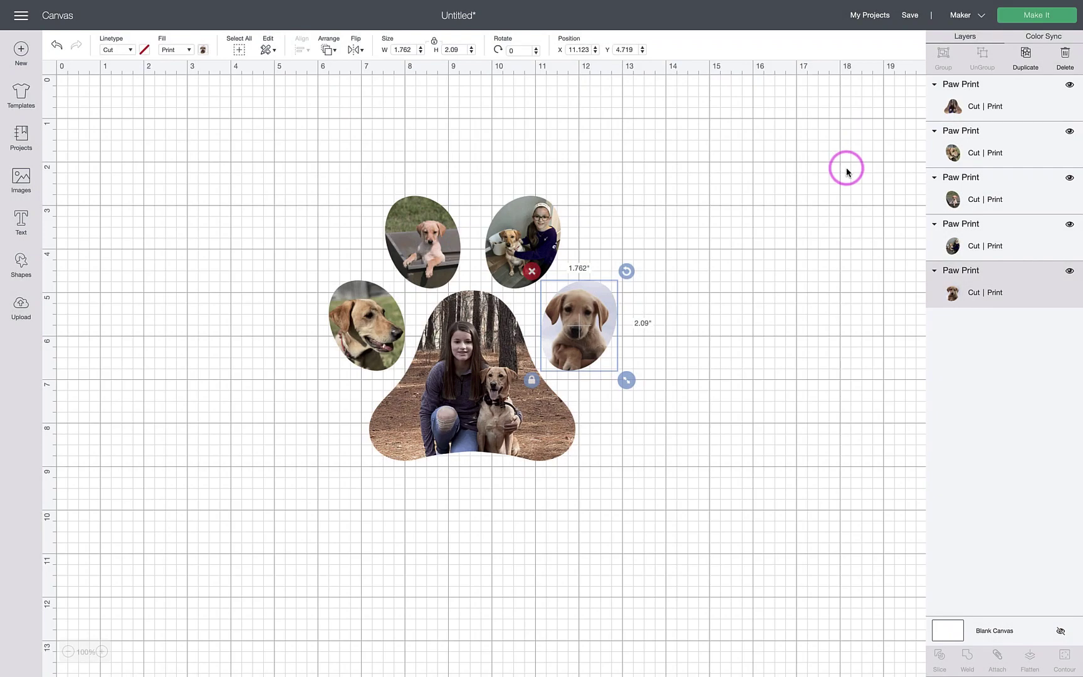
Marquee-select all five paw pieces and Flatten them into one 6.636 x 6.091-inch layer.
left_click(810, 193)
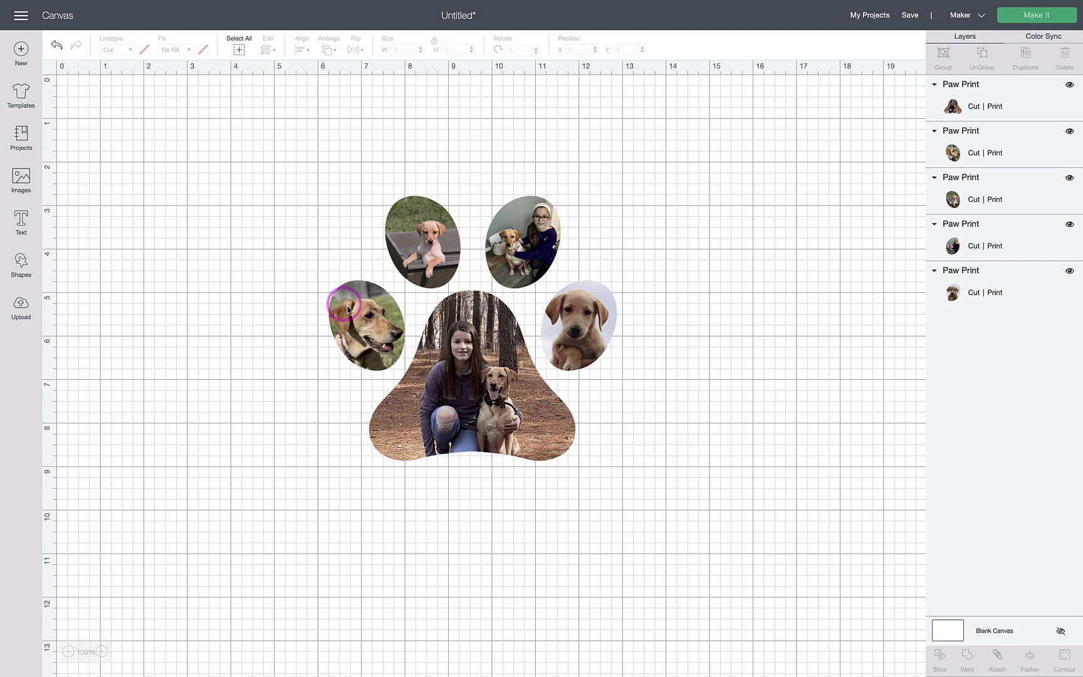
left_click(298, 232)
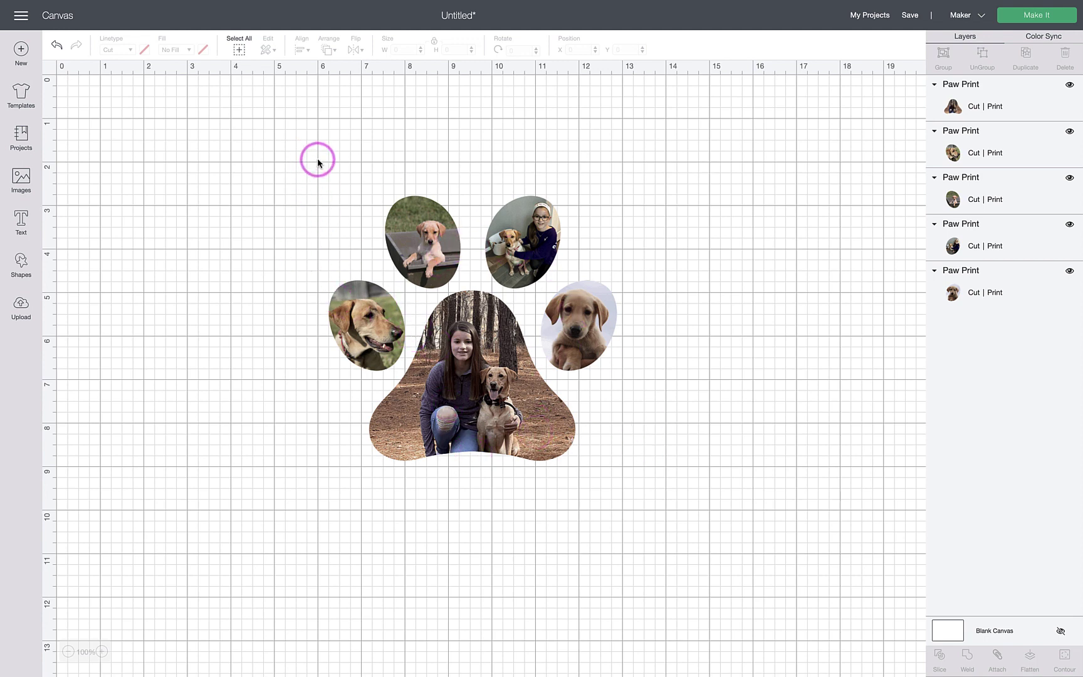
left_click_drag(317, 158, 639, 530)
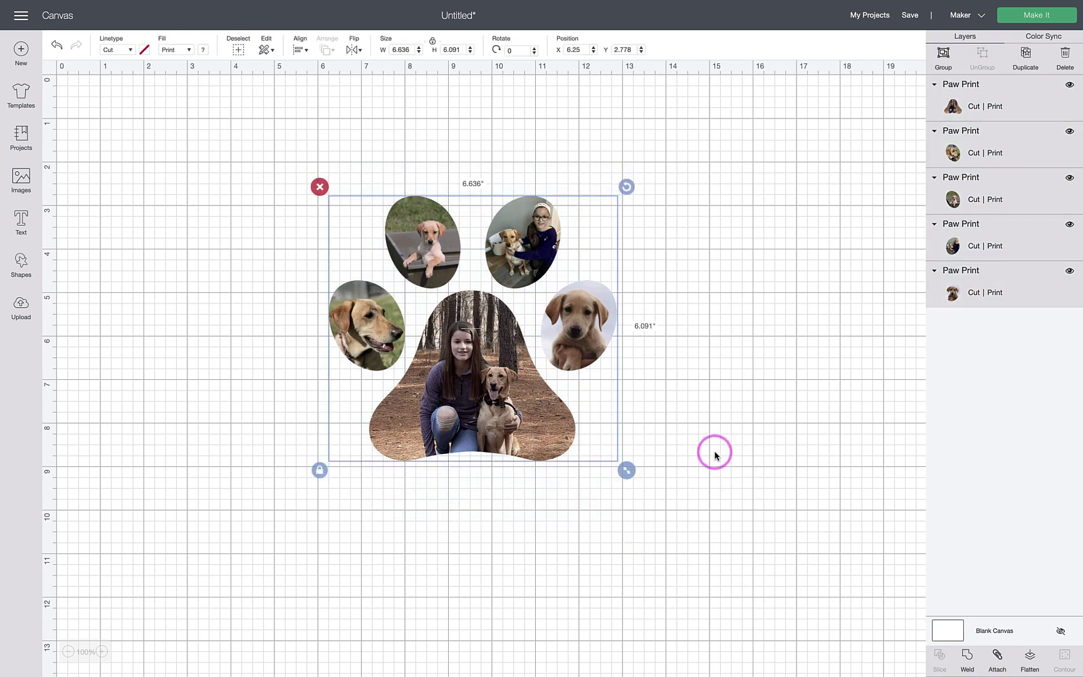
left_click(1028, 659)
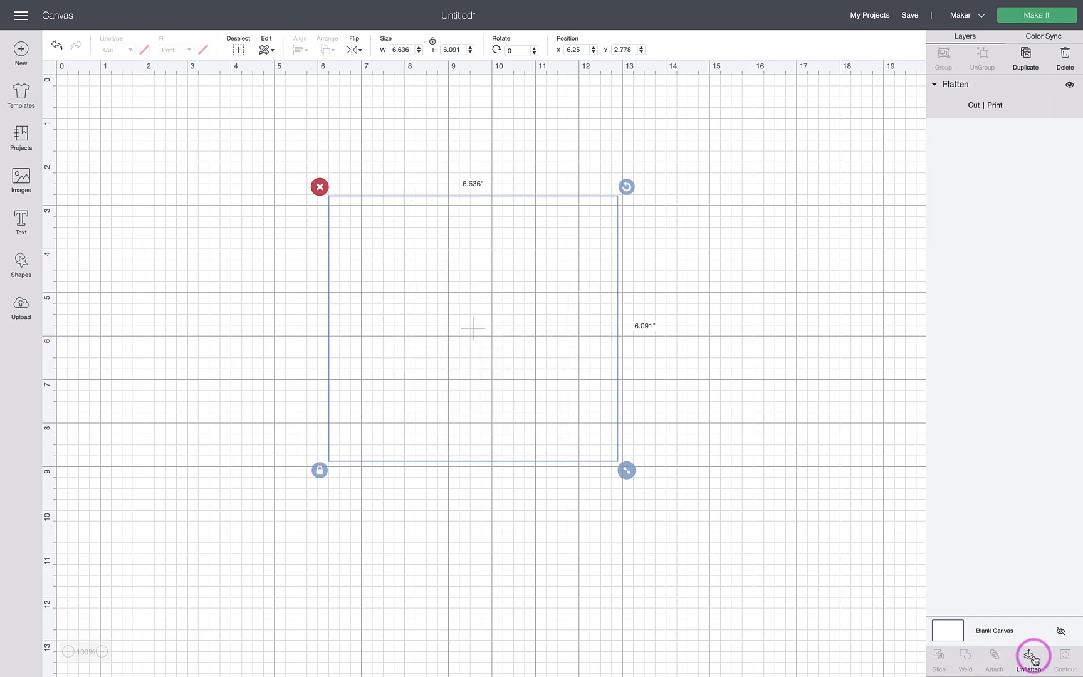